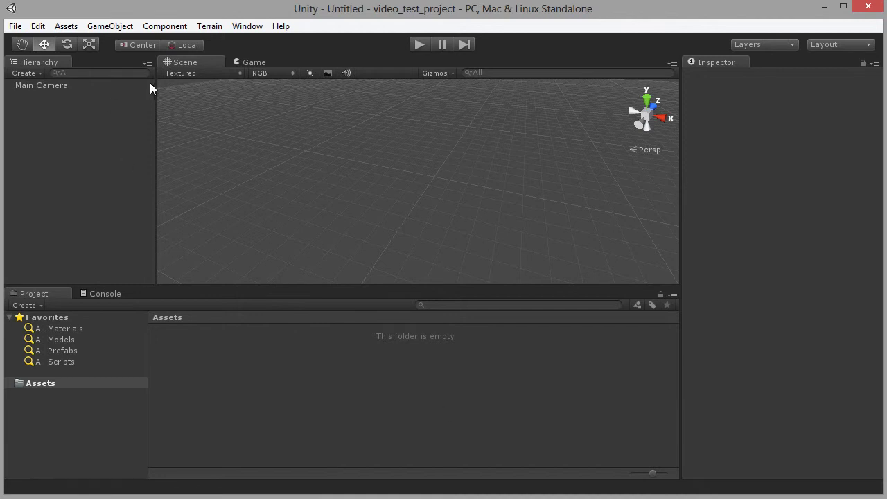
- Open the File menu to reach the New Project command
left_click(15, 26)
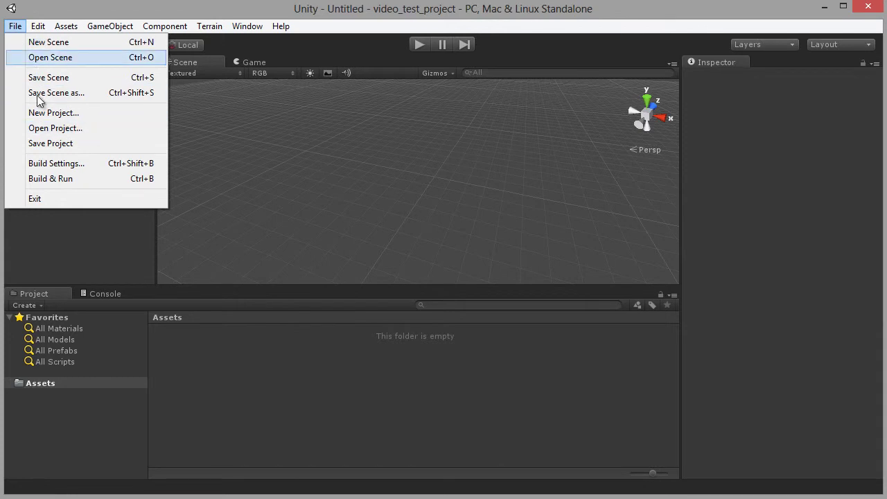
- Replace 'New Unity Project' in the location path with MyFirstProject and create it with no packages
left_click(138, 114)
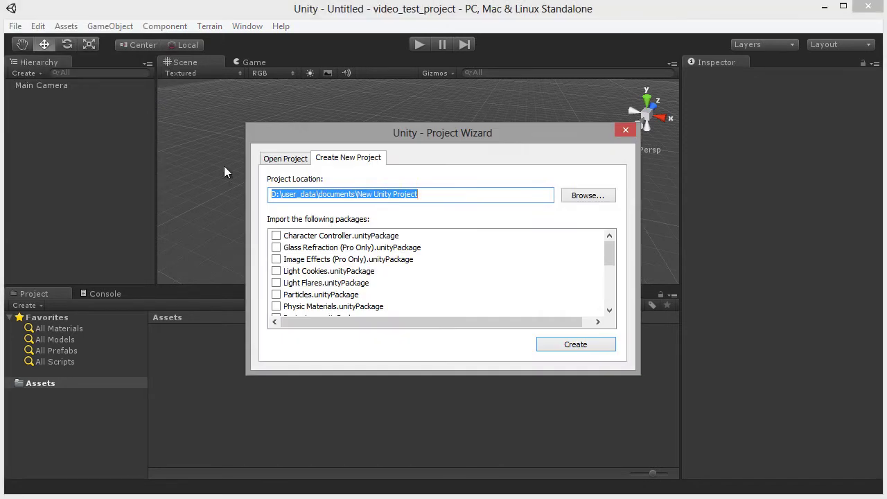
left_click(438, 196)
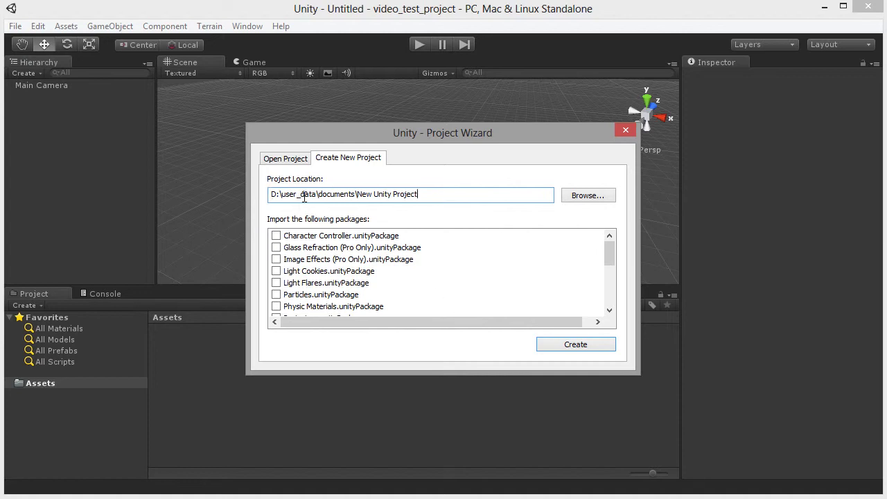
left_click_drag(418, 195, 357, 195)
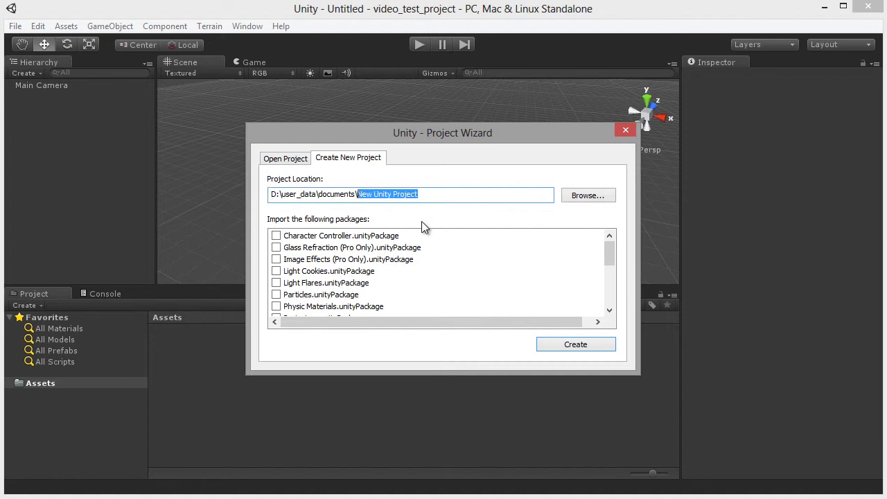
type("MyFirst")
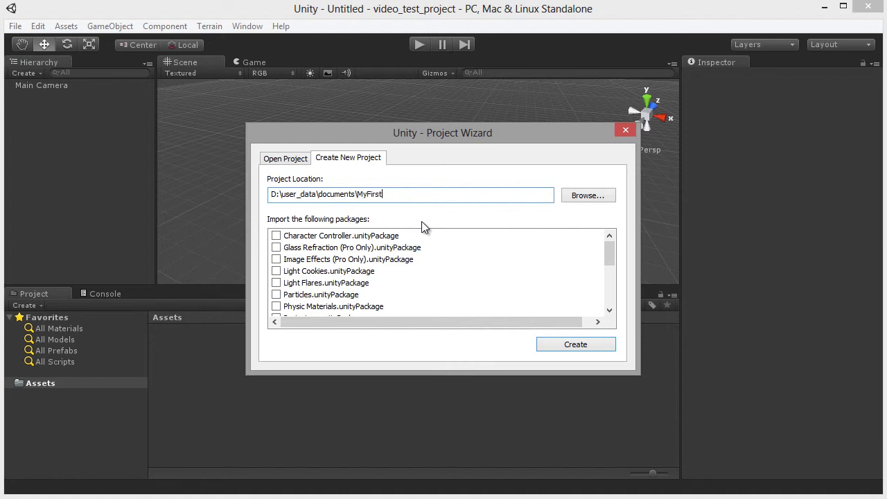
type("Project")
left_click_drag(604, 254, 608, 308)
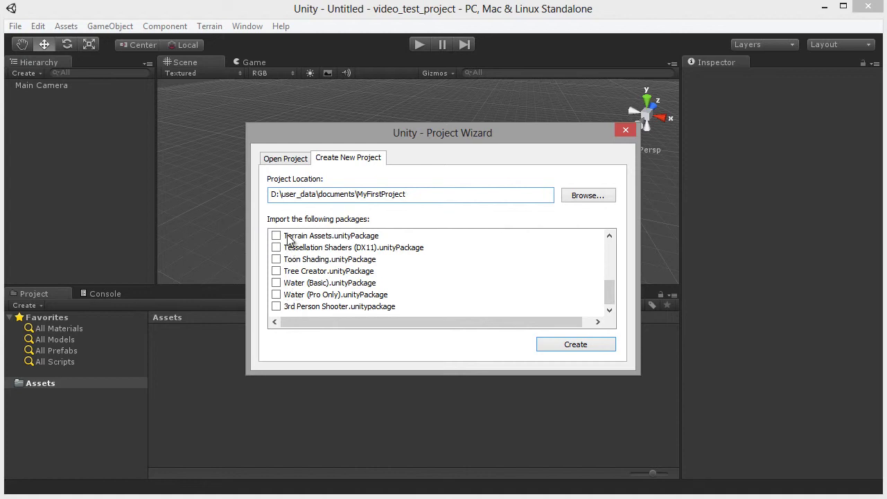
left_click_drag(608, 288, 612, 234)
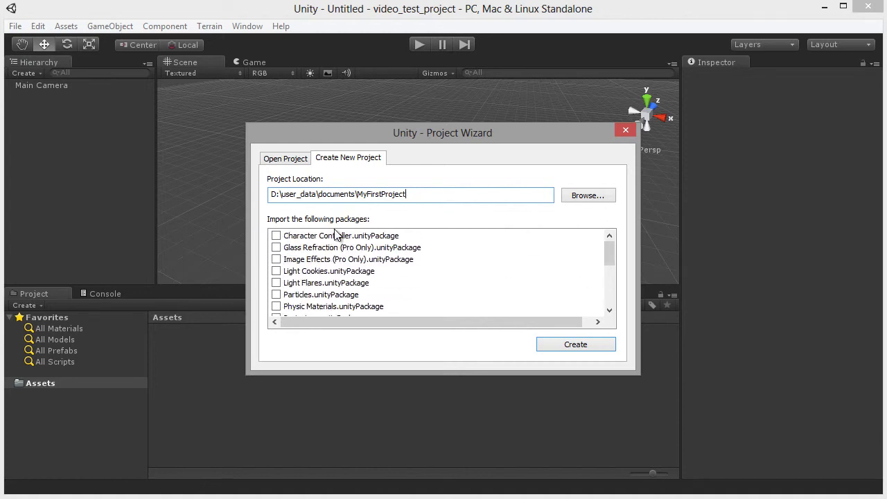
double_click(460, 201)
left_click(460, 201)
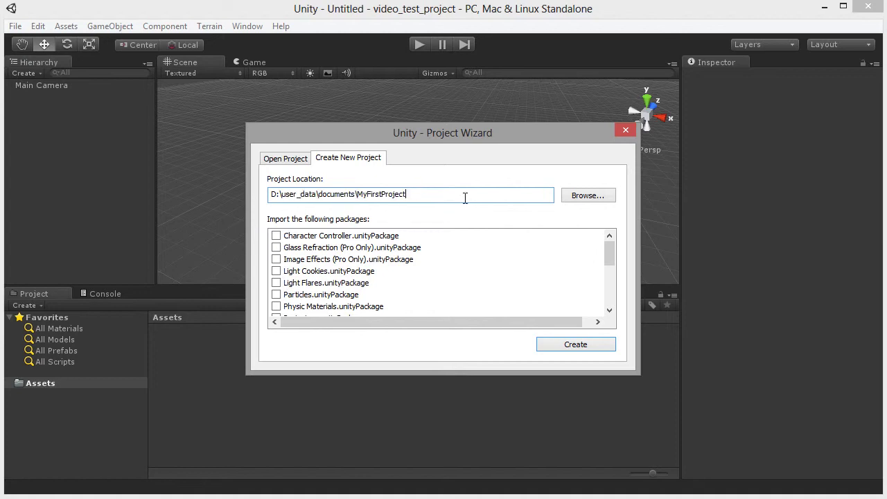
left_click(582, 345)
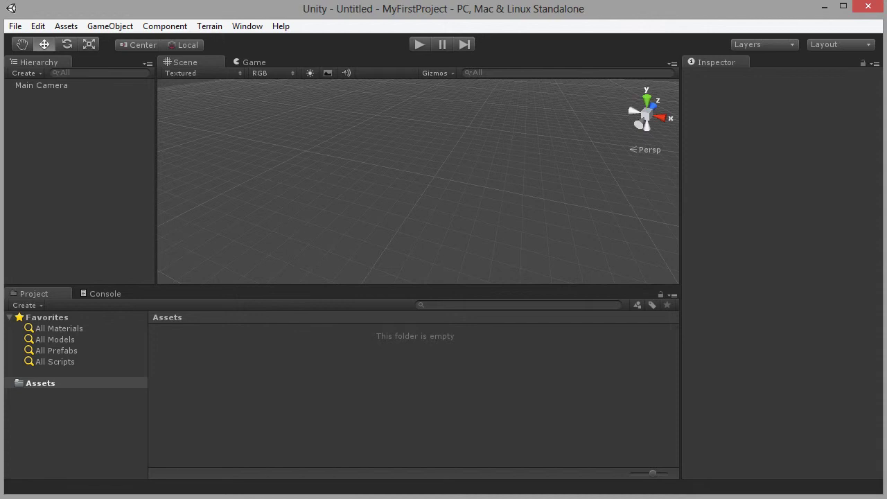
- Open the Explorer folder holding the sculpture files and place it beside Unity
left_click(87, 491)
left_click_drag(593, 172, 612, 179)
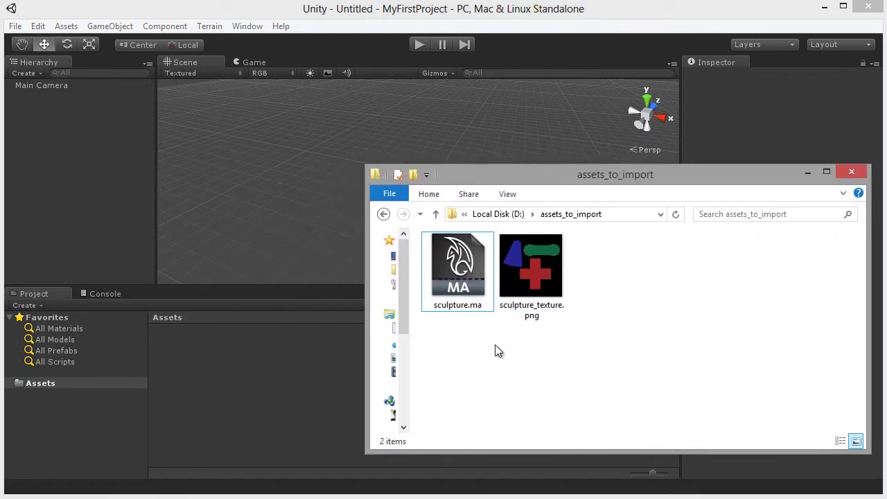
left_click(475, 305)
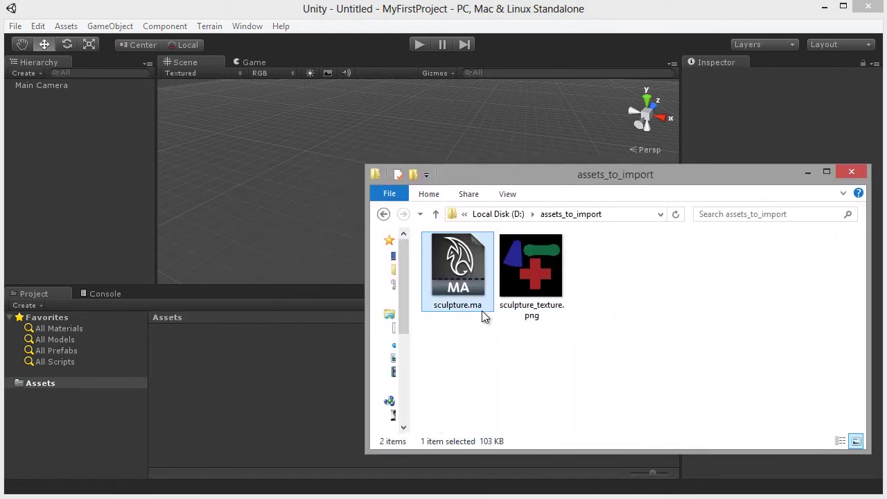
left_click(465, 323)
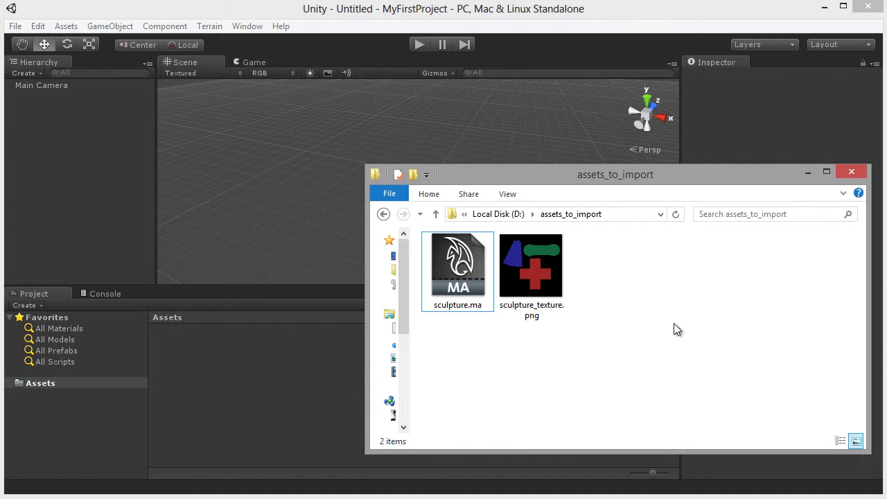
- Drag sculpture.ma and sculpture_texture.png together into Unity's Assets folder
left_click_drag(653, 356, 479, 277)
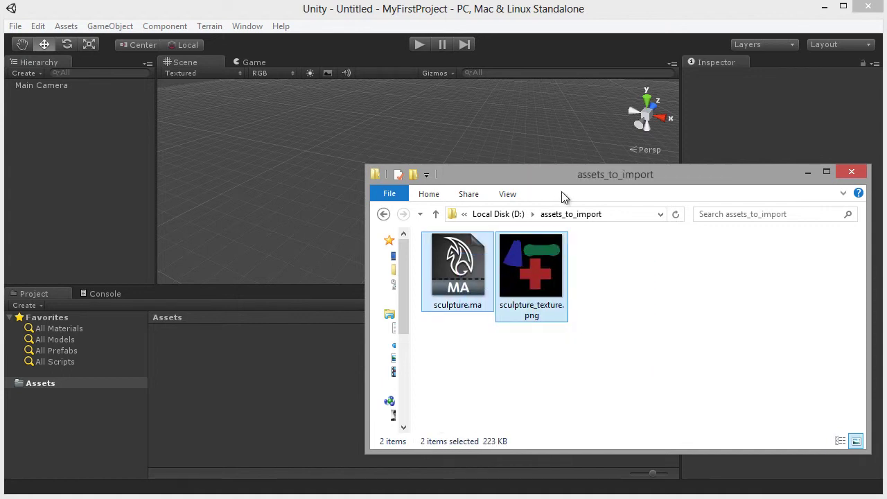
left_click_drag(553, 174, 751, 79)
left_click_drag(746, 170, 437, 421)
left_click_drag(252, 356, 180, 317)
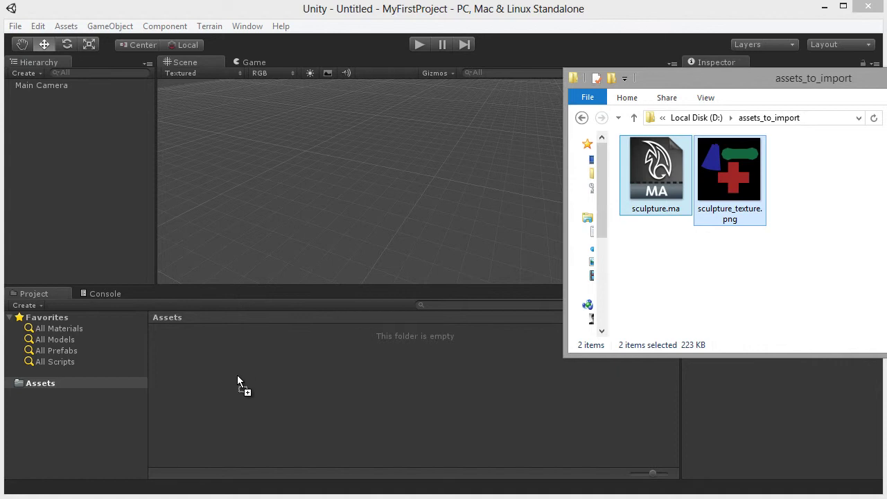
left_click_drag(254, 371, 254, 371)
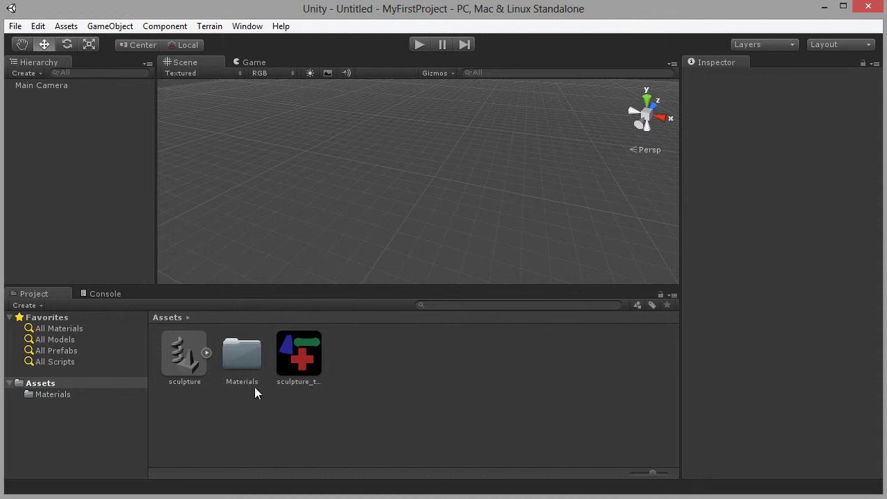
- Review the Materials folder, sculpture_texture and sculpture model import settings in the Inspector
left_click(235, 366)
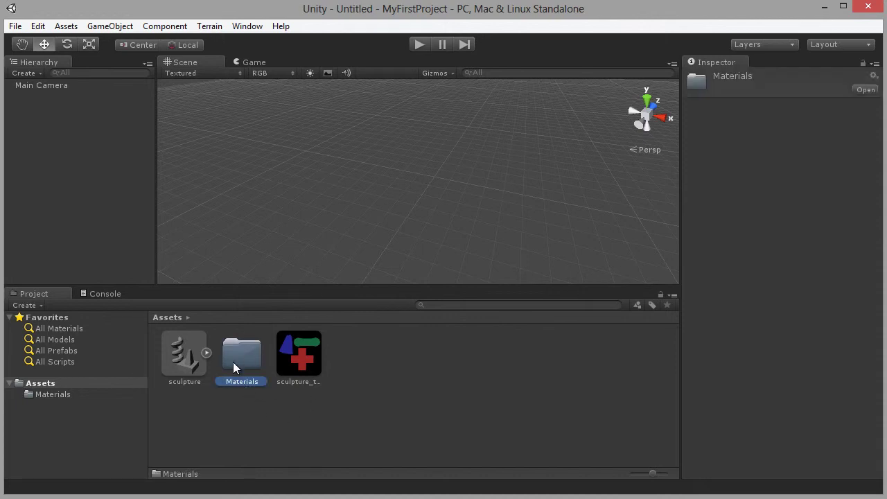
left_click(267, 404)
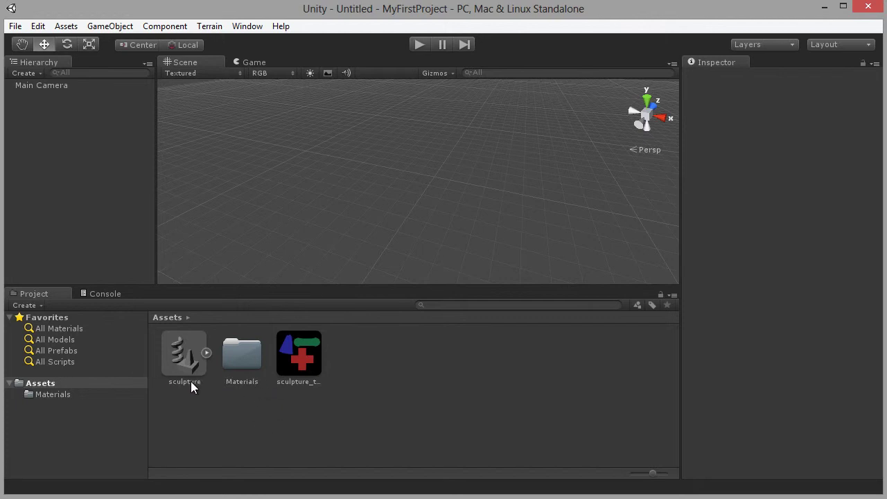
left_click(302, 378)
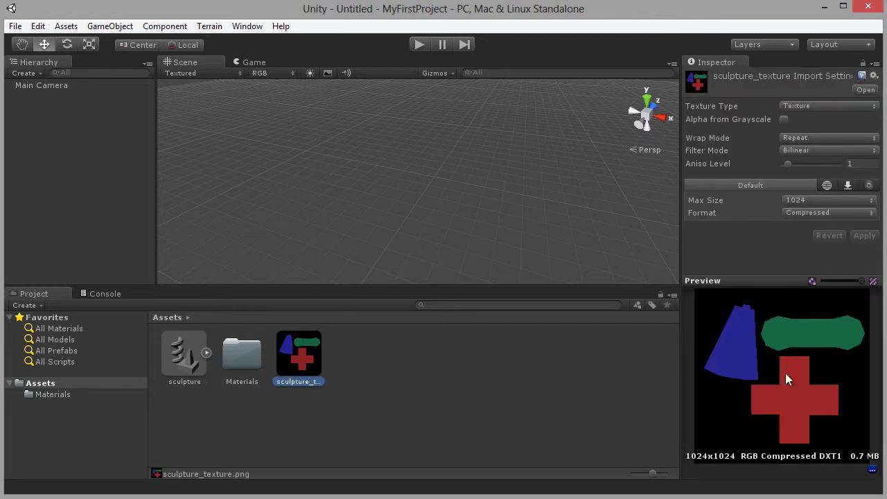
left_click(178, 361)
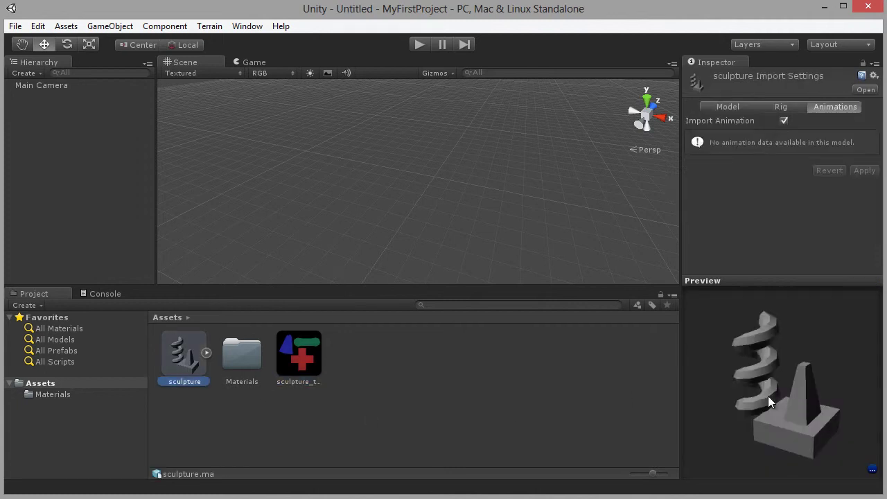
mouse_move(772, 410)
left_mouse_down()
mouse_move(835, 361)
mouse_move(765, 409)
left_mouse_up()
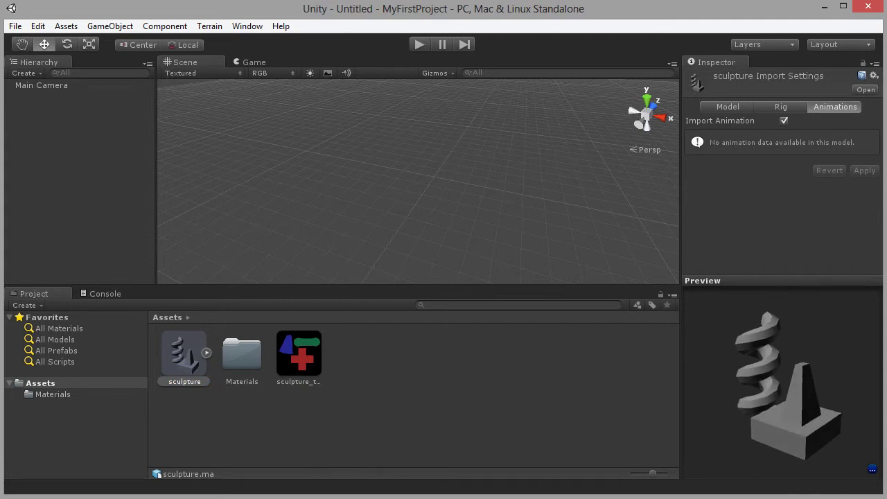
left_click(415, 416)
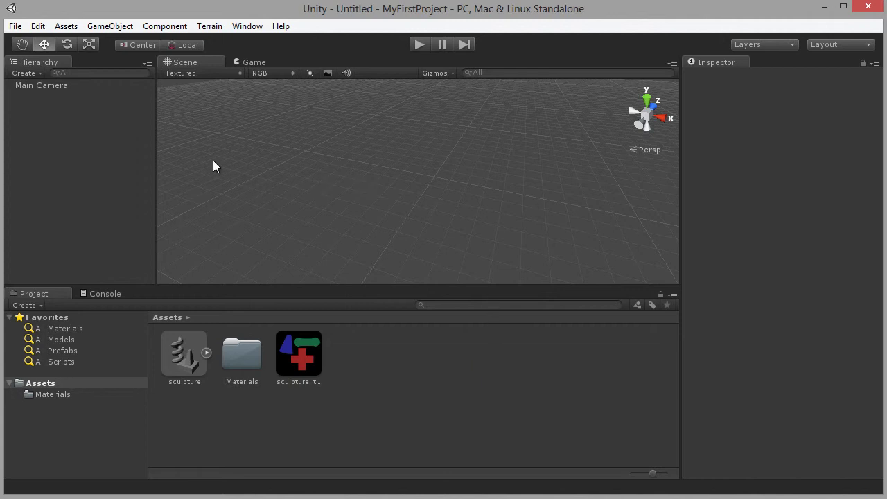
- Save the current scene as FirstScene with Ctrl+S and check the new scene asset
left_click(15, 26)
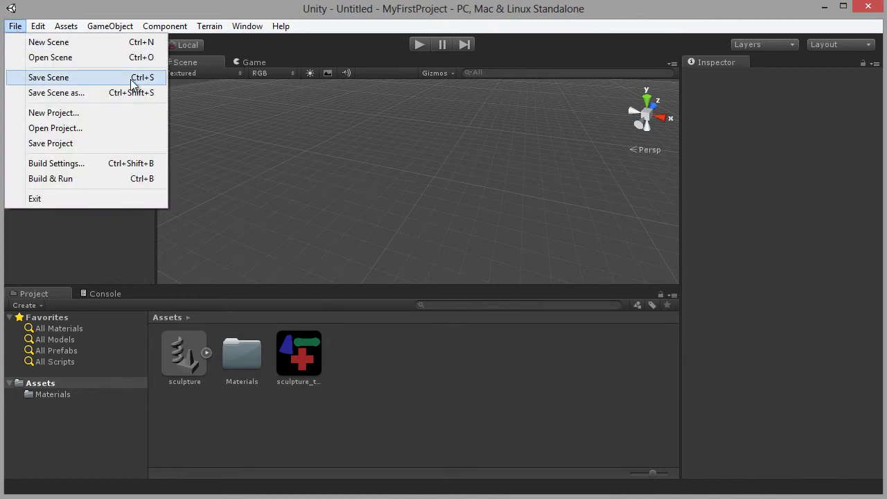
left_click(421, 214)
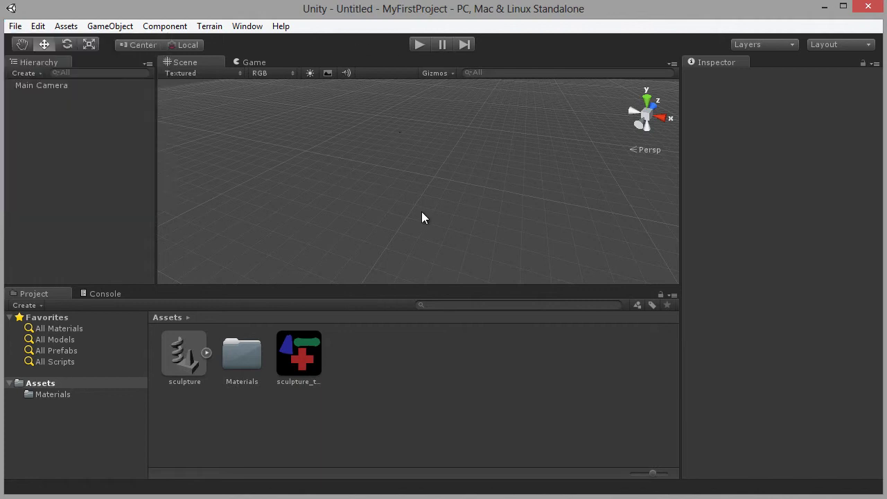
key("ctrl+s")
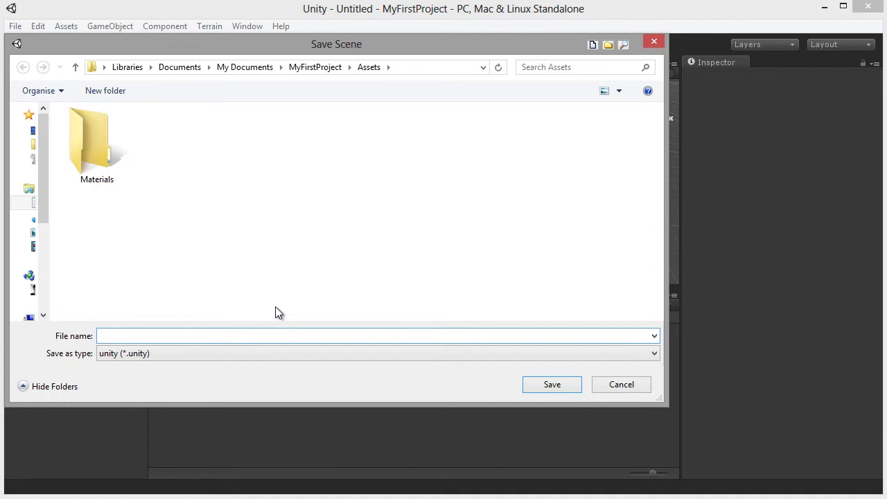
type("FirstScene")
left_click(560, 384)
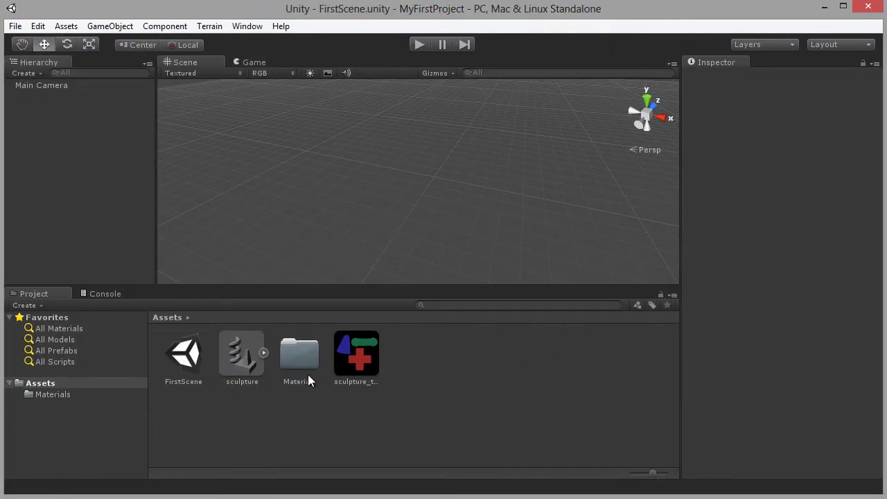
left_click(179, 385)
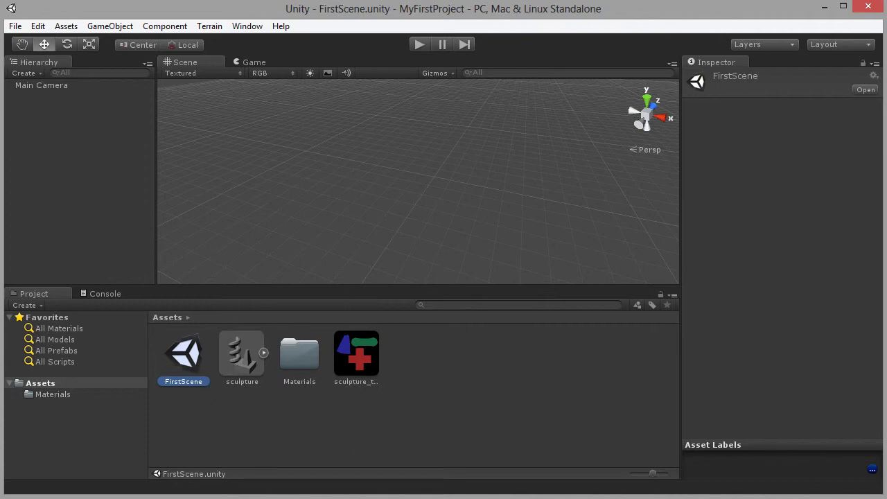
- Start a fresh empty scene with Ctrl+N and orbit around it
key("ctrl+n")
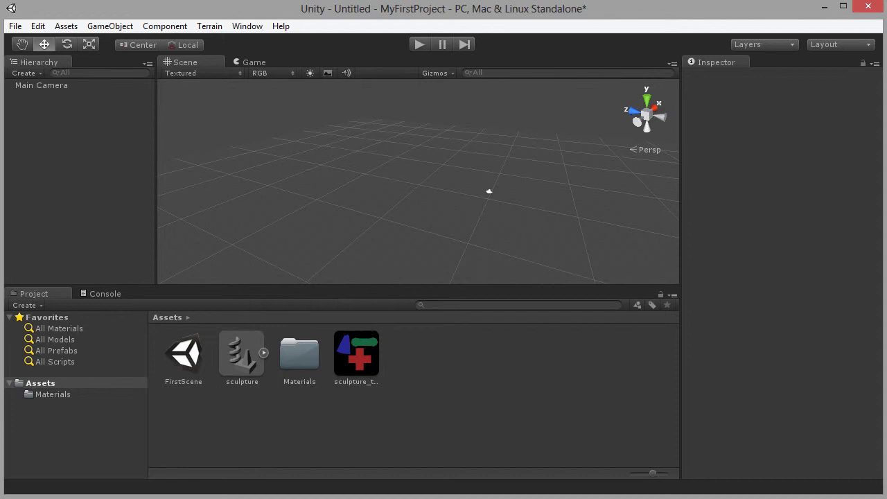
left_click_drag(491, 229, 402, 236, "alt")
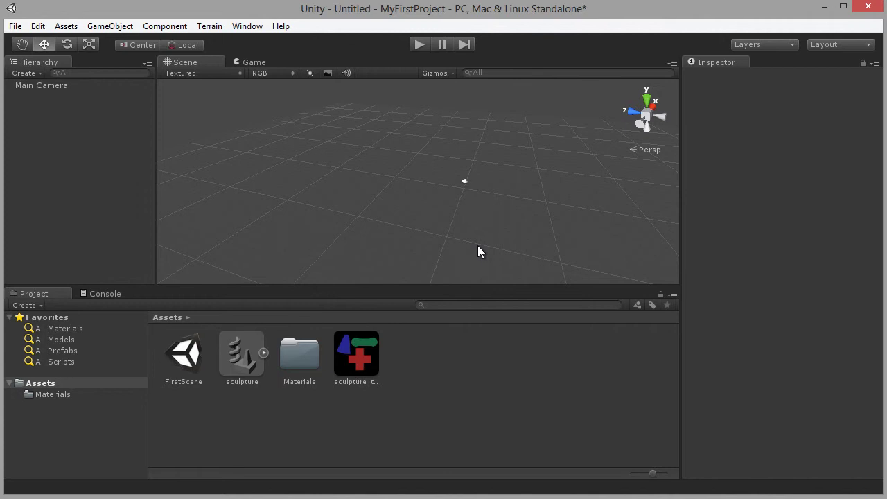
- Add a Plane and zero its Position values so it sits at 0, 0, 0
left_click(109, 27)
mouse_move(109, 60)
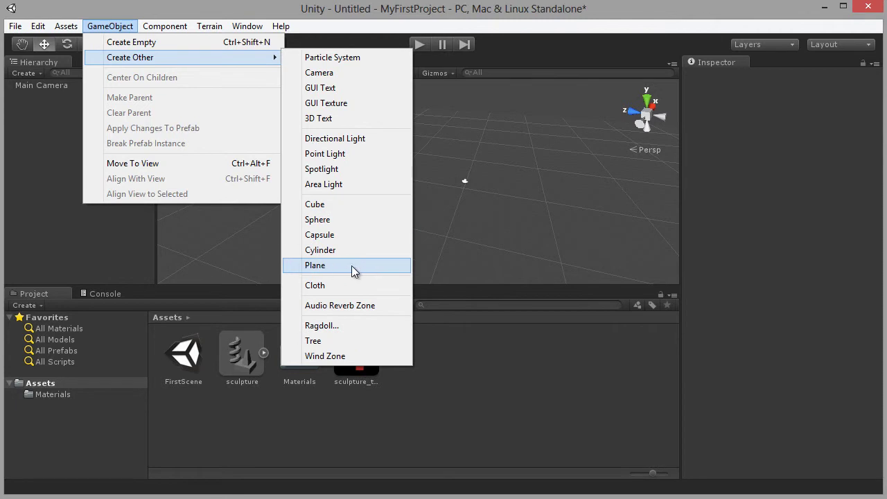
left_click(370, 265)
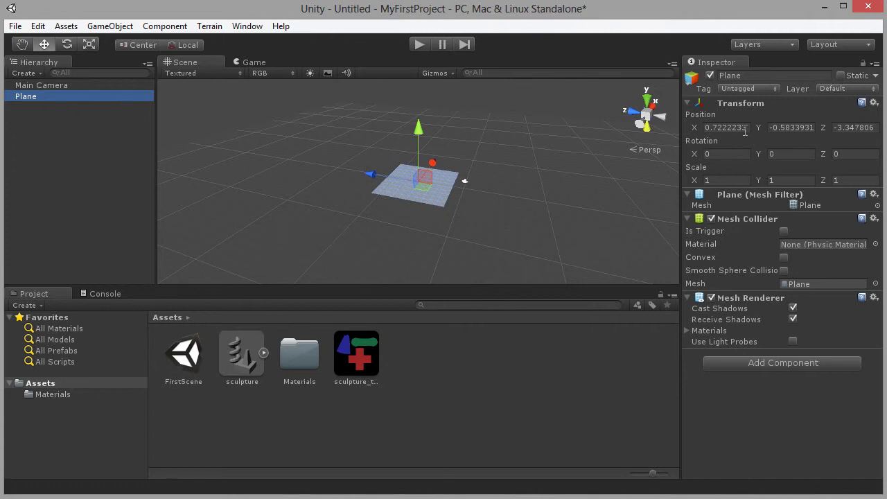
left_click_drag(746, 130, 687, 132)
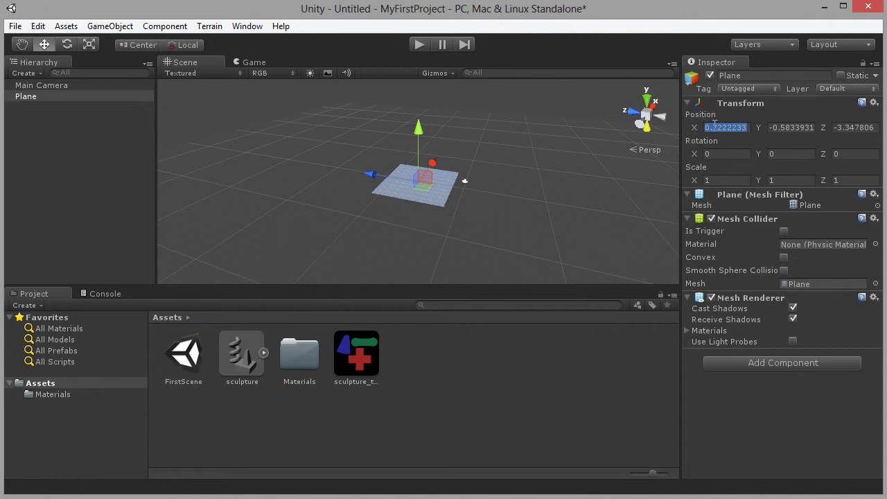
type("0")
double_click(798, 127)
left_click_drag(799, 127, 737, 128)
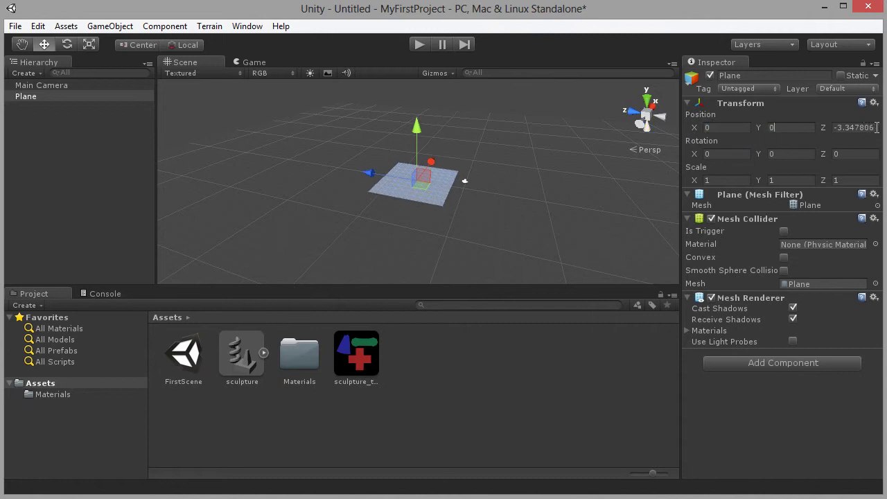
type("0")
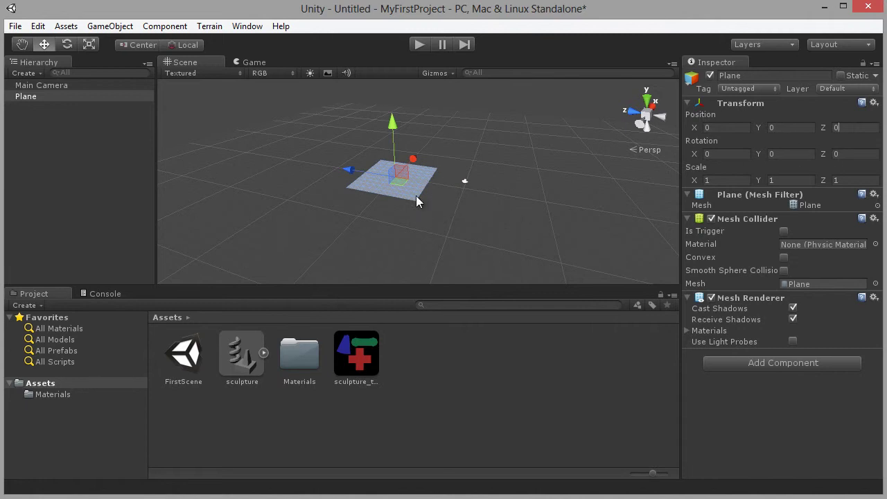
middle_click_drag(406, 191, 406, 195)
left_click_drag(417, 208, 353, 200, "alt")
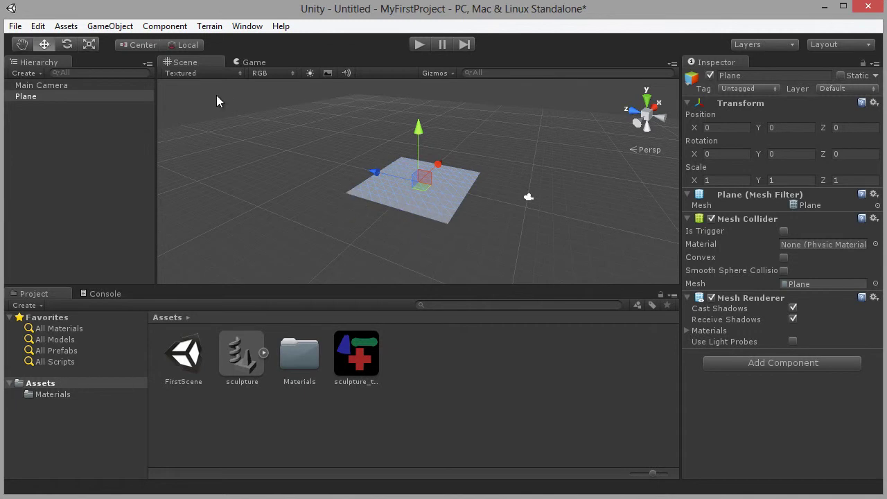
- Add a Cube through GameObject > Create Other and zoom to see it on the Plane
left_click(111, 26)
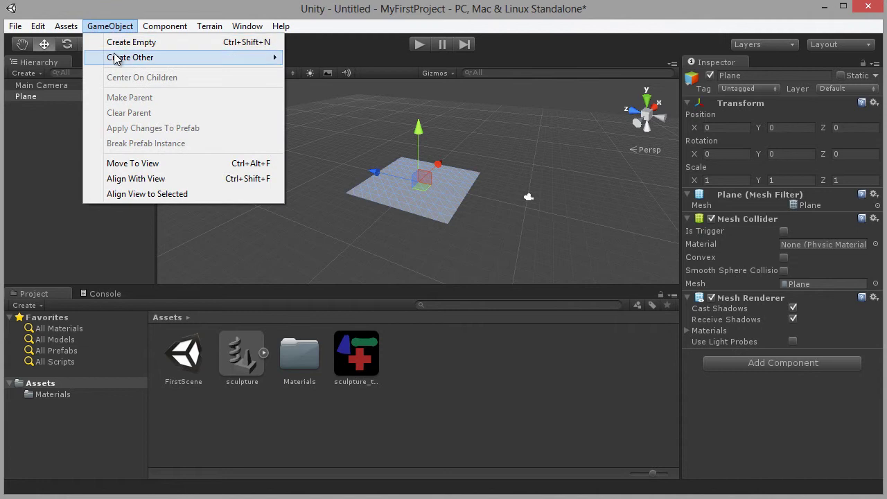
mouse_move(160, 60)
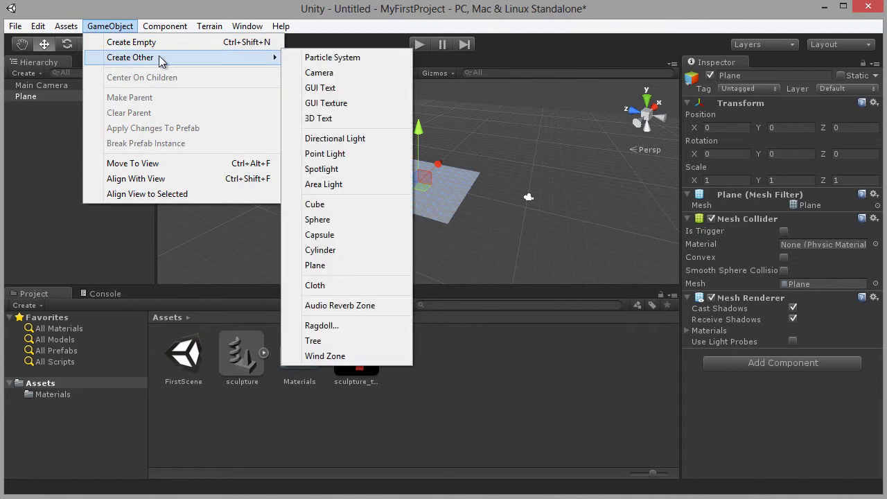
left_click(352, 205)
scroll(507, 229, "up", 5)
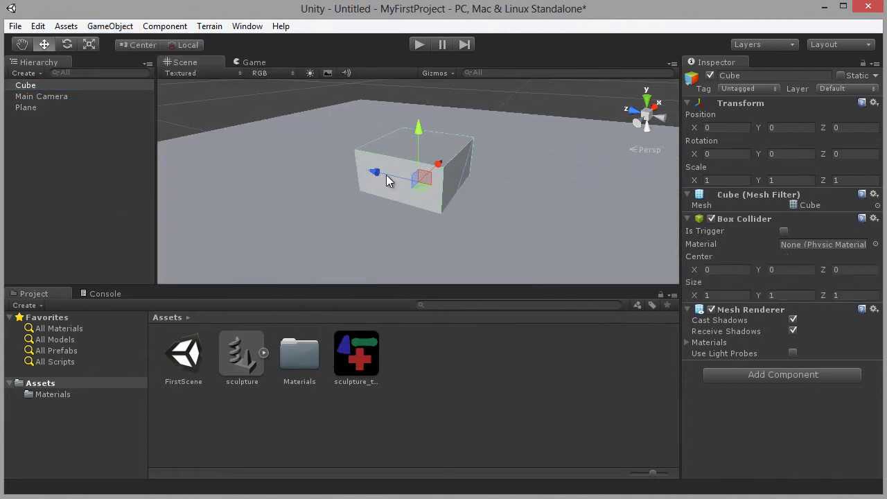
scroll(397, 200, "down", 5)
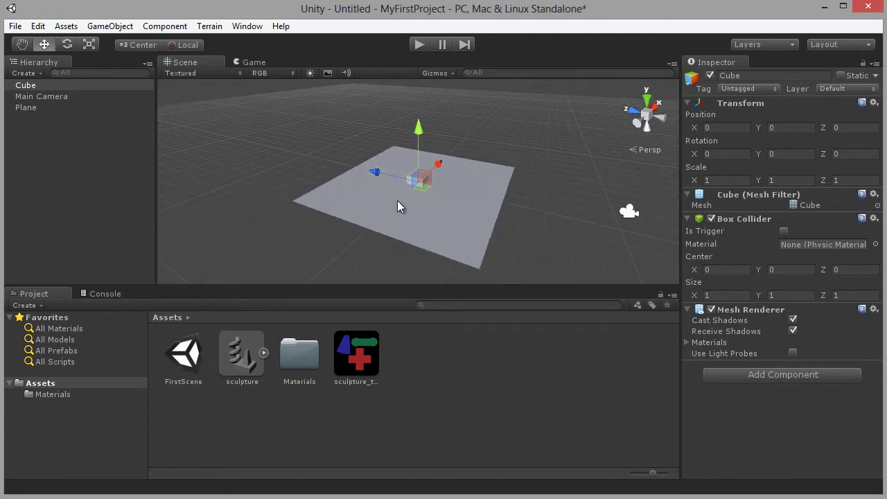
- Set the Cube's Scale X to 10, thin its depth, raise it and stretch it tall
left_click_drag(479, 216, 349, 213, "alt")
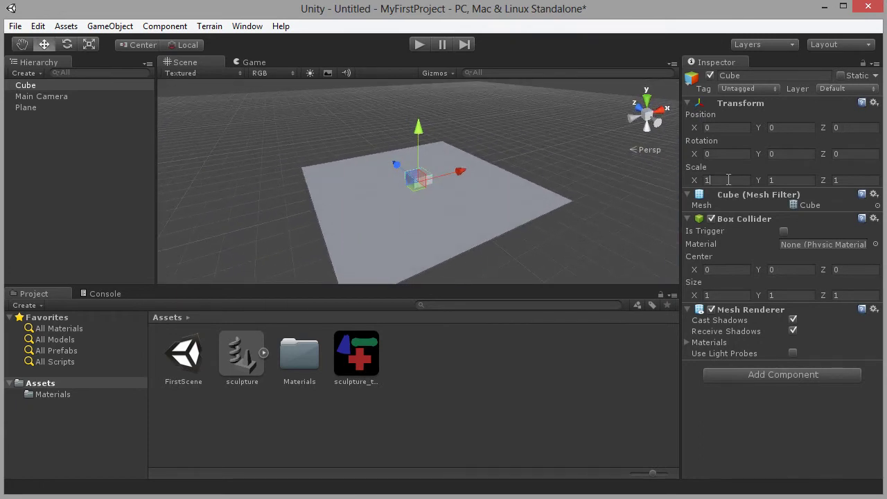
type("10")
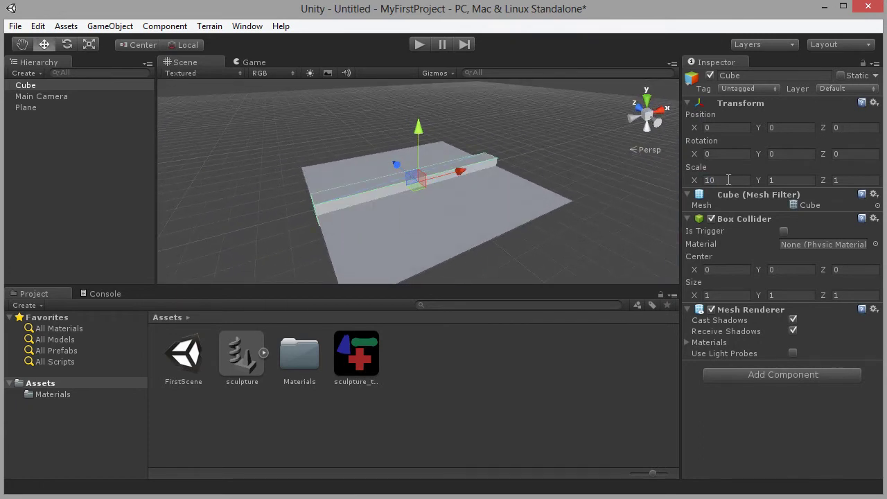
left_click_drag(457, 232, 458, 197, "alt")
scroll(447, 194, "up", 2)
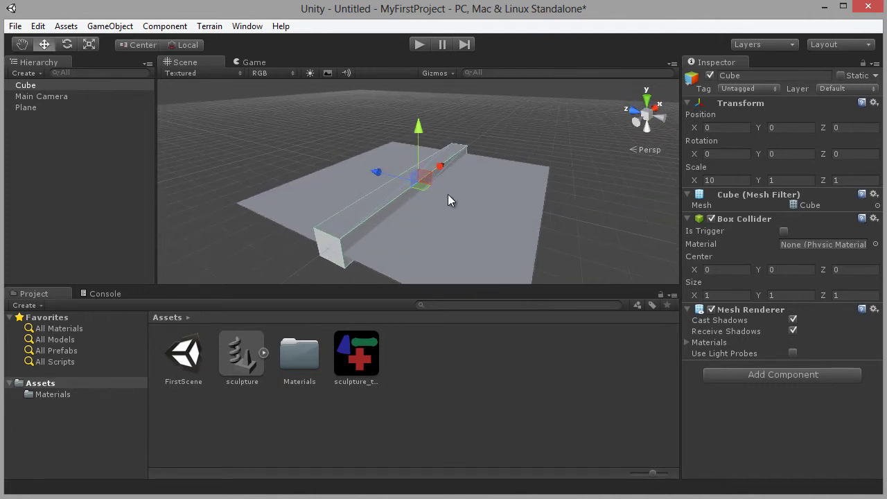
key("r")
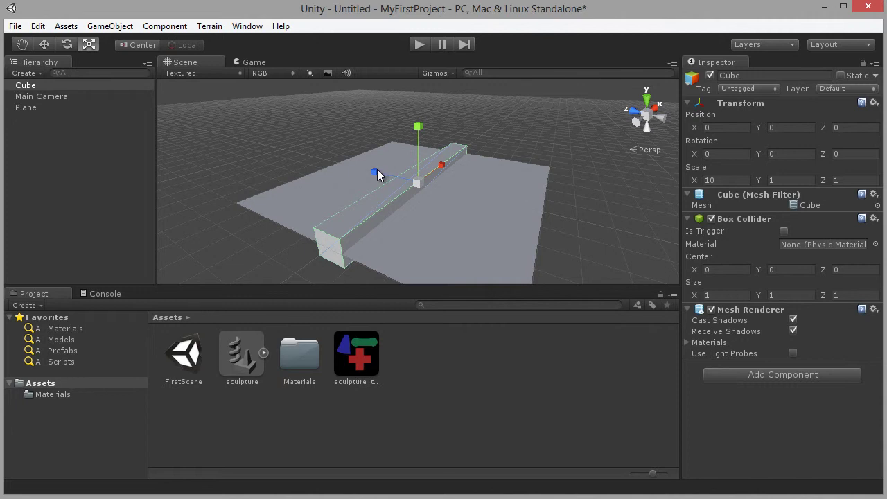
left_click_drag(377, 171, 410, 185)
key("w")
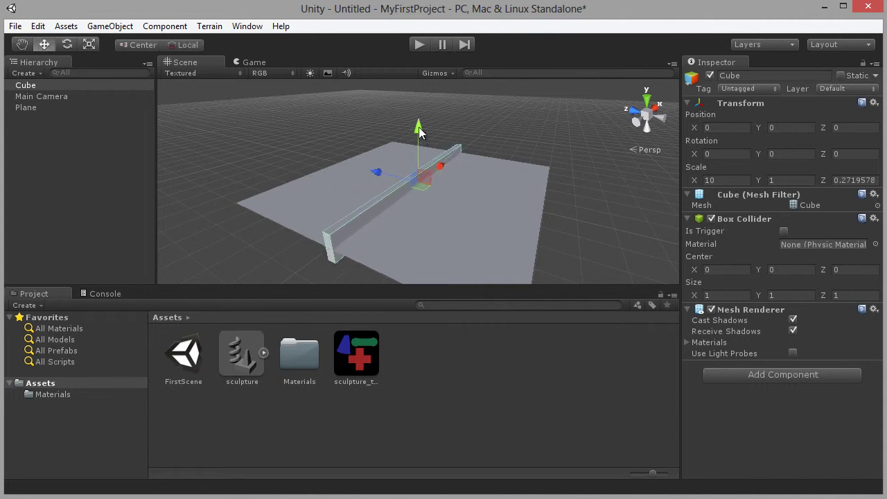
left_click_drag(419, 127, 374, 211)
key("r")
scroll(414, 193, "down", 3)
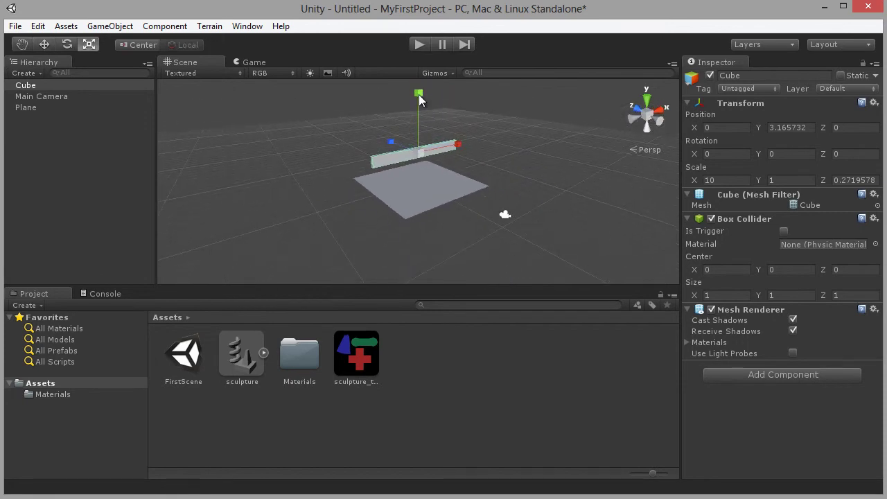
left_click_drag(418, 99, 416, 4)
left_click_drag(415, 128, 427, 145)
- Maximize the Scene view and slide the wall to the Plane's edge
key("shift+space")
left_click_drag(358, 271, 444, 176, "alt")
key("w")
left_click_drag(454, 297, 490, 305, "alt")
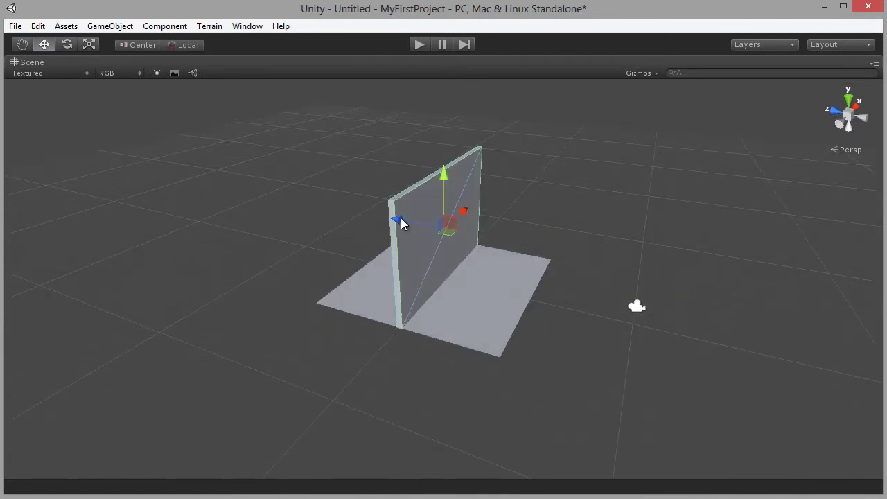
left_click_drag(398, 222, 320, 175)
left_click_drag(389, 280, 203, 257, "alt")
left_click_drag(480, 307, 497, 316, "alt")
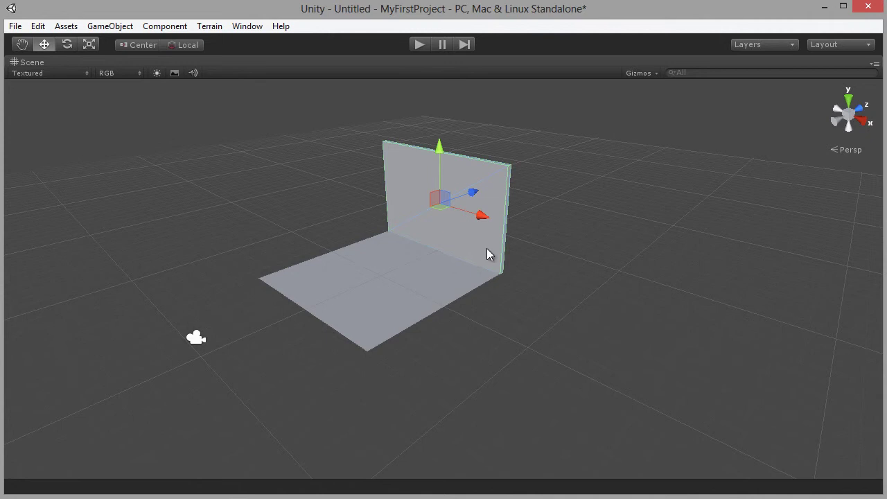
- Move the wall copy right, rotate it 90°, and vertex-snap it to the first wall's edge
left_click_drag(478, 217, 592, 269)
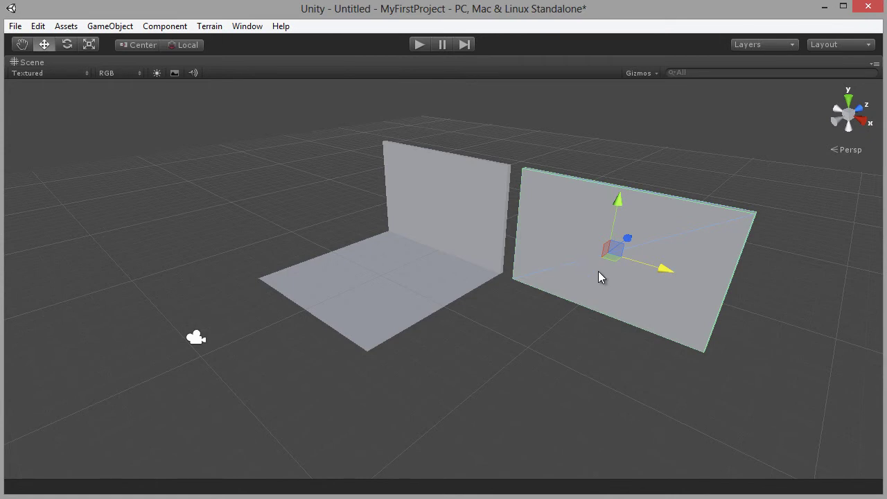
key("e")
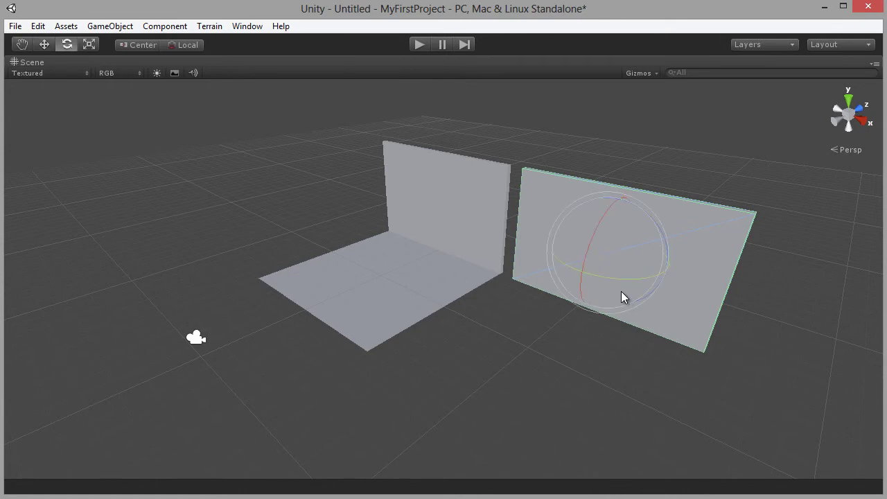
left_click_drag(620, 278, 653, 306)
middle_click_drag(653, 306, 568, 301)
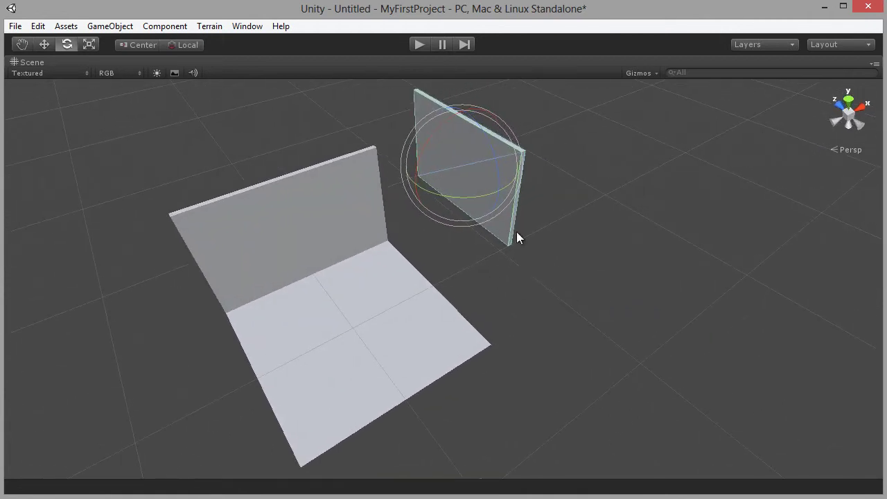
key("w")
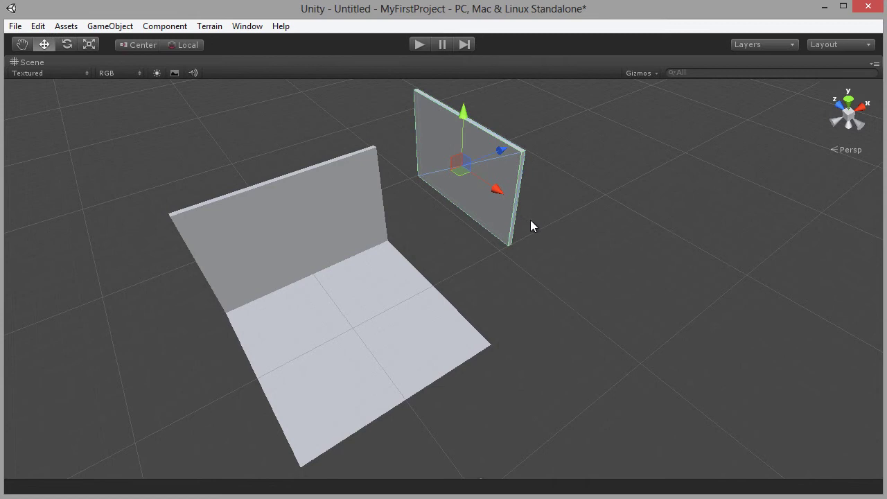
left_click_drag(529, 220, 434, 219, "alt")
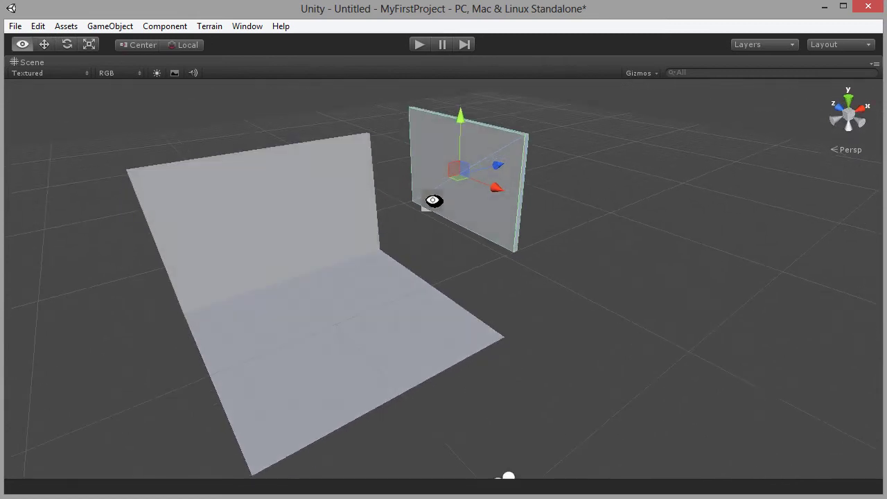
key("v")
left_click_drag(411, 198, 382, 251)
- Rotate a wall cube edge-on to the box and move it into a new position
left_click_drag(358, 338, 556, 307, "alt")
scroll(409, 330, "down", 3)
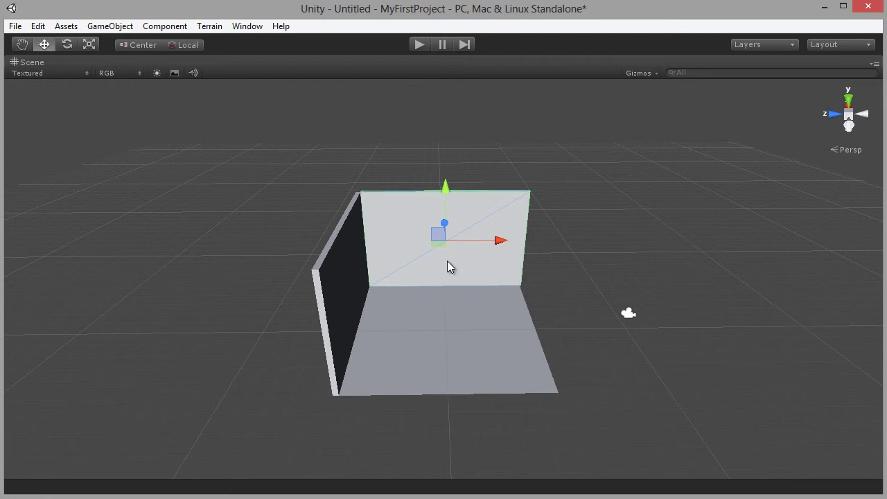
key("e")
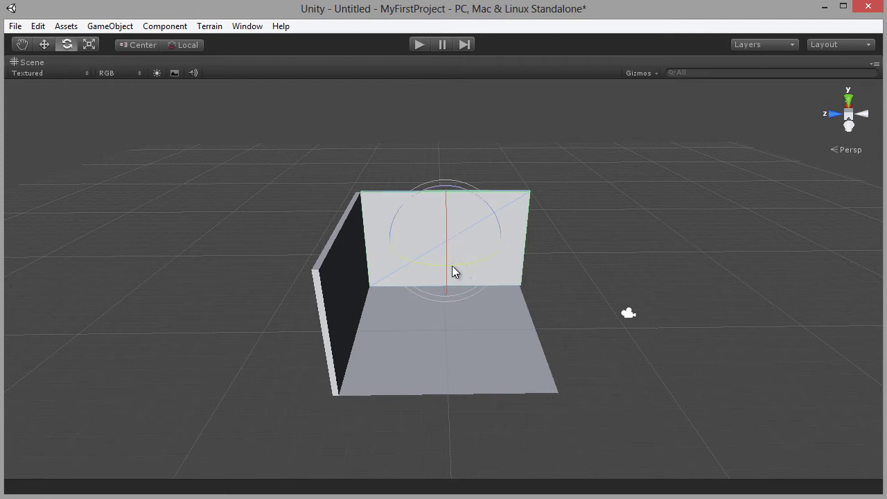
left_click_drag(428, 271, 298, 280)
left_click_drag(419, 331, 624, 303, "alt")
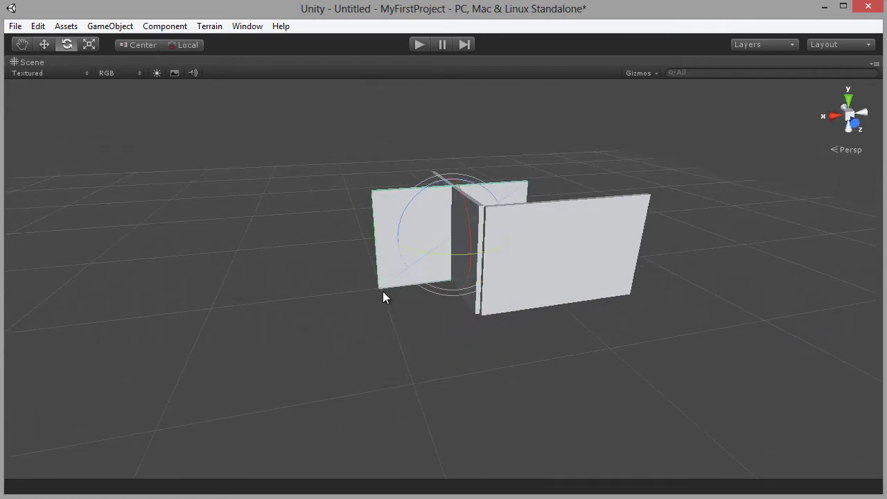
key("w")
left_click_drag(382, 291, 83, 361)
- Vertex-snap the wall onto the box corner, then slide it along X
left_click_drag(432, 358, 90, 263, "alt")
left_click_drag(370, 392, 310, 382, "alt")
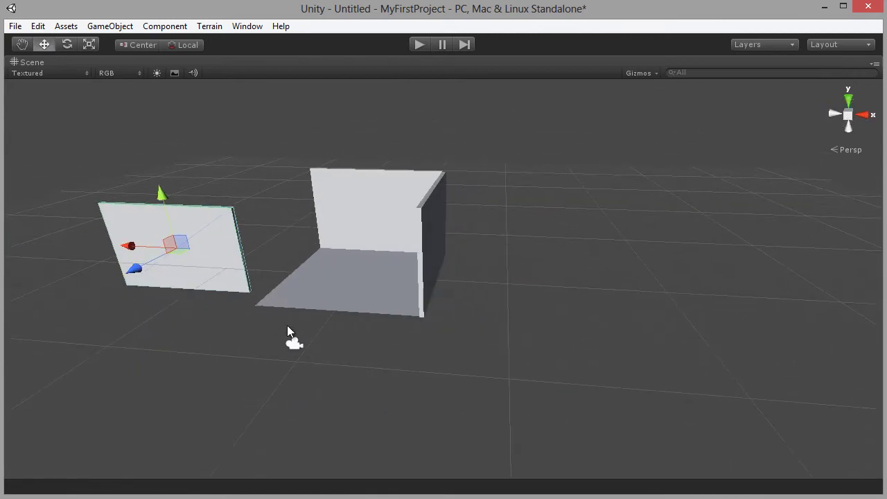
key("v")
left_click_drag(253, 293, 715, 317)
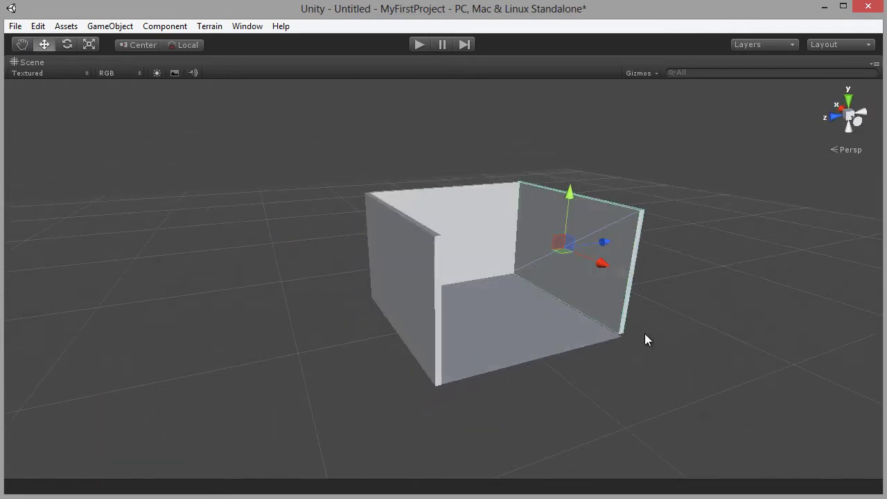
left_click_drag(600, 268, 692, 333)
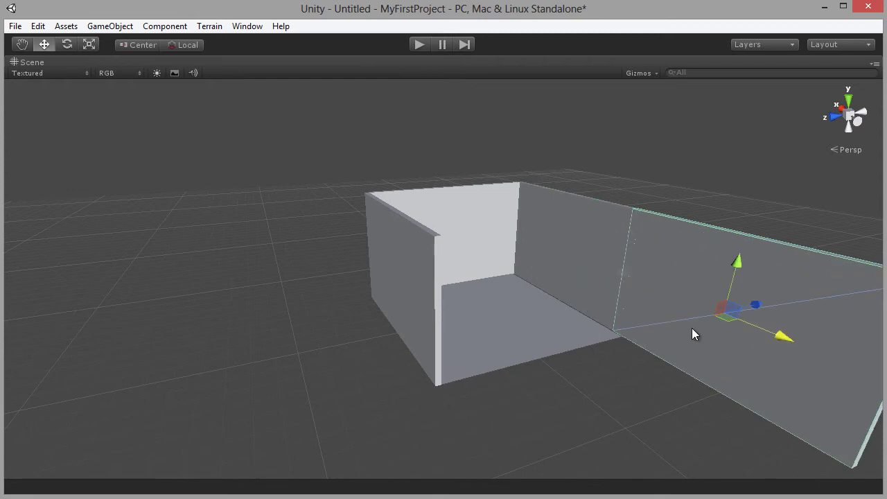
- Vertex-snap the last wall onto the front of the box and slide it along Z to close the room
key("e")
left_click_drag(727, 367, 420, 350, "alt")
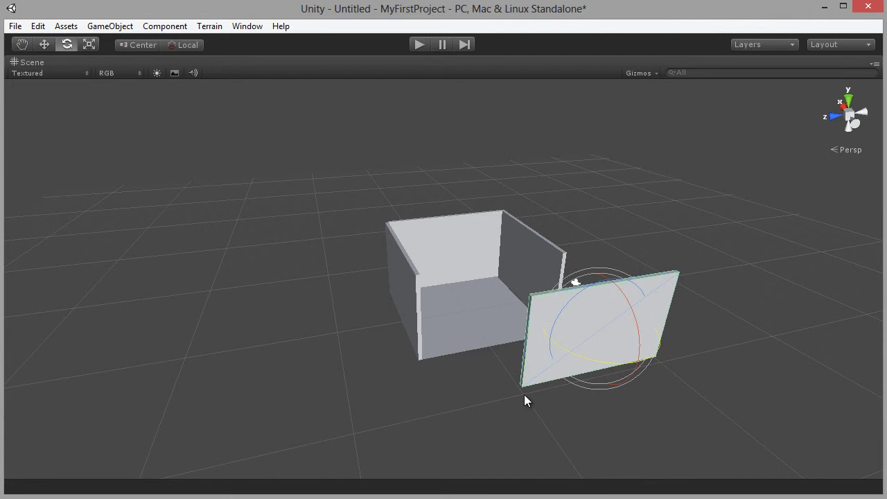
key("w")
key("v")
left_click_drag(519, 387, 405, 378)
scroll(446, 382, "up", 6)
left_click_drag(471, 308, 530, 302)
scroll(419, 312, "up", 2)
left_click_drag(420, 312, 154, 382, "alt")
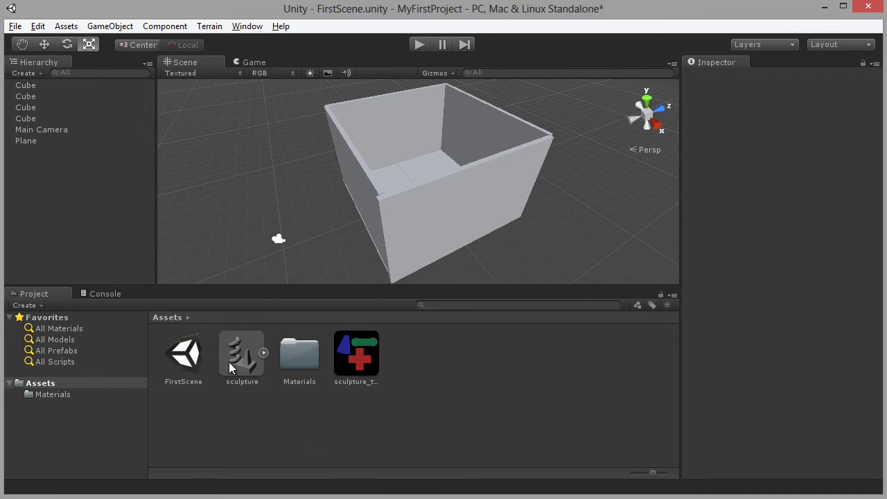
- Drag the sculpture model into the scene and frame the enlarged view on it
left_click_drag(234, 365, 428, 188)
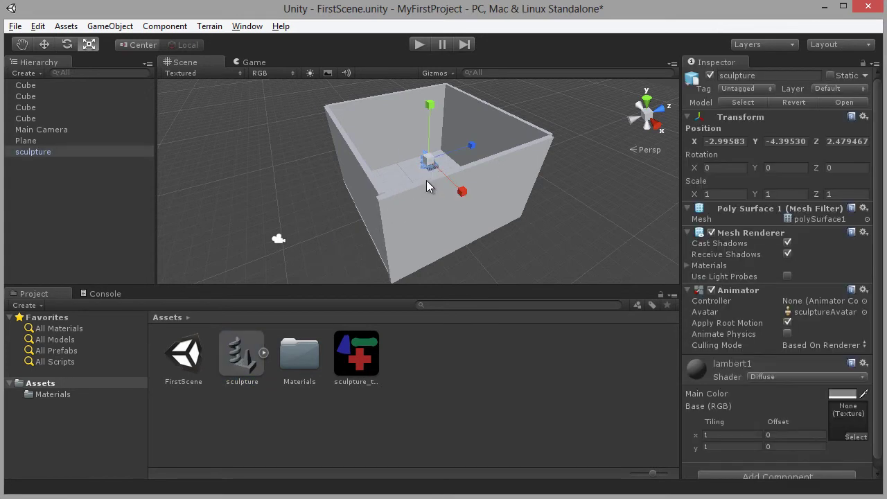
key("shift+space")
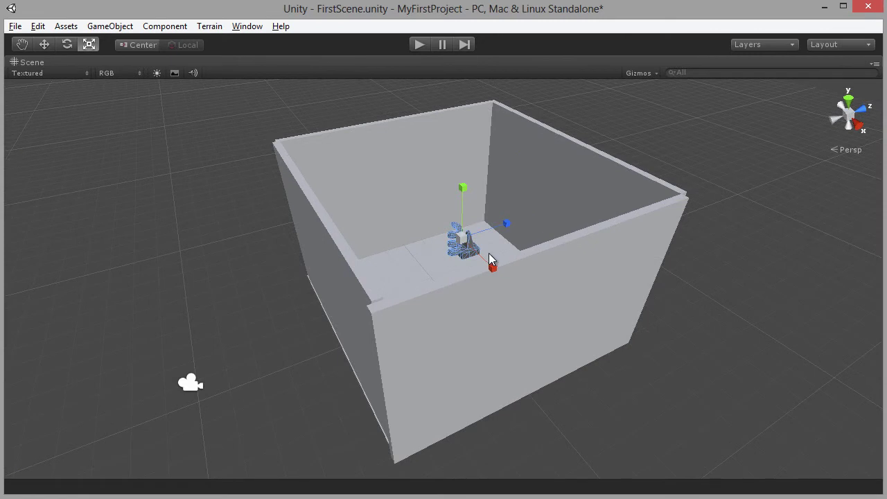
key("f")
mouse_move(469, 271)
left_mouse_down("alt")
mouse_move(437, 317)
mouse_move(680, 249)
mouse_move(642, 217)
mouse_move(395, 238)
mouse_move(461, 272)
mouse_move(414, 301)
left_mouse_up("alt")
scroll(414, 302, "down", 5)
left_click_drag(410, 349, 513, 385, "alt")
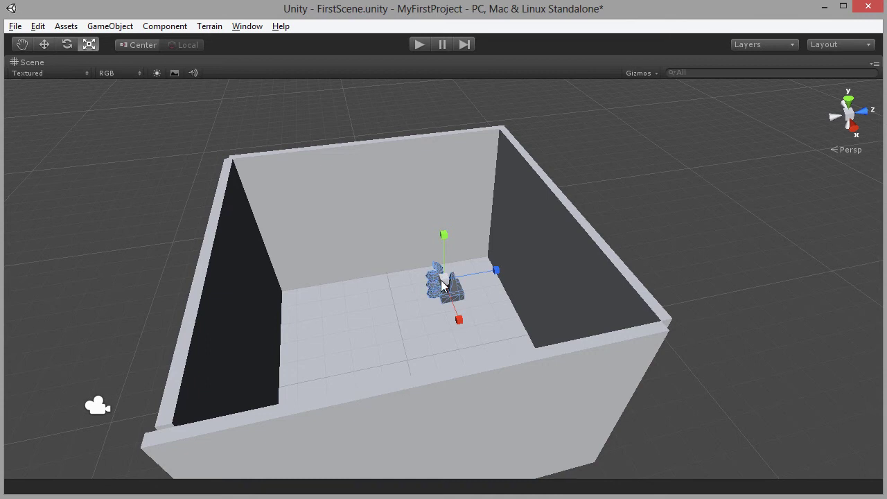
- Scale the sculpture up to about 2.2 and move it along X onto the floor
mouse_move(444, 284)
left_mouse_down()
mouse_move(496, 235)
mouse_move(461, 332)
mouse_move(600, 275)
mouse_move(573, 311)
mouse_move(506, 295)
mouse_move(554, 333)
left_mouse_up()
key("w")
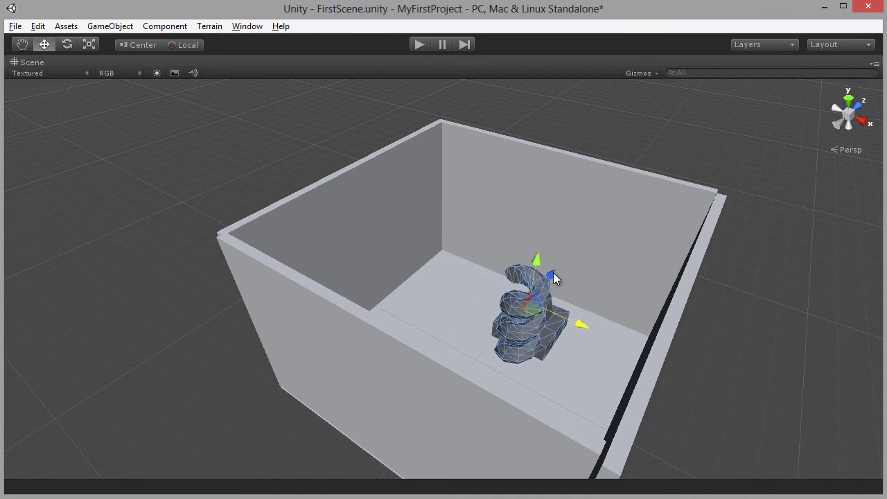
mouse_move(553, 279)
left_mouse_down()
mouse_move(475, 338)
mouse_move(295, 349)
mouse_move(519, 340)
mouse_move(603, 326)
mouse_move(538, 332)
mouse_move(501, 312)
mouse_move(669, 311)
mouse_move(490, 319)
mouse_move(528, 346)
left_mouse_up()
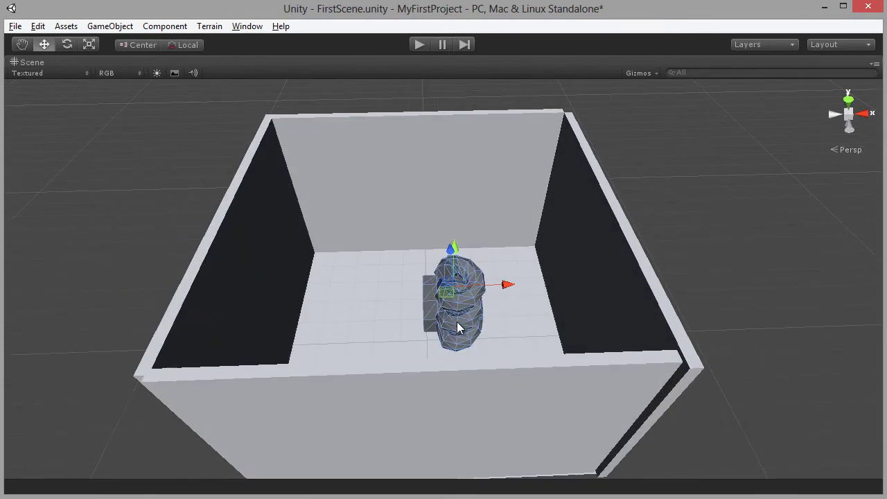
left_click_drag(451, 307, 356, 306, "alt")
scroll(433, 324, "up", 5)
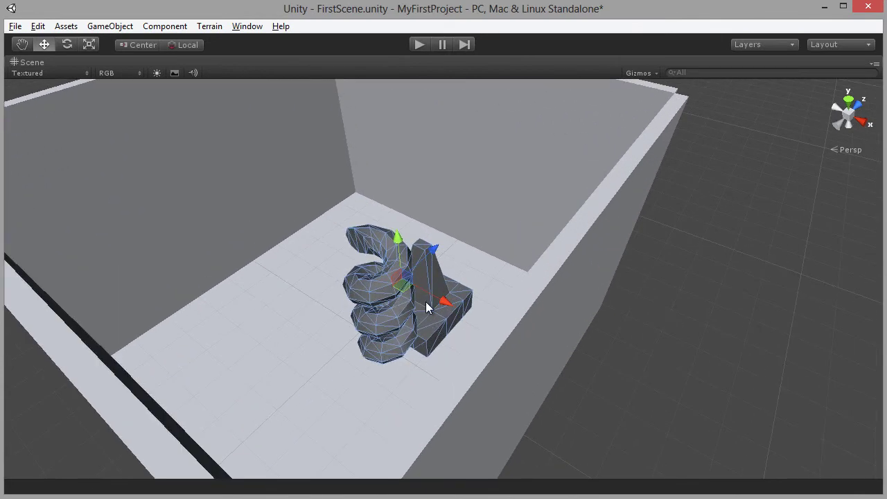
- Drop the sculpture_texture material onto the sculpture, then deselect it to view the colours
key("shift+space")
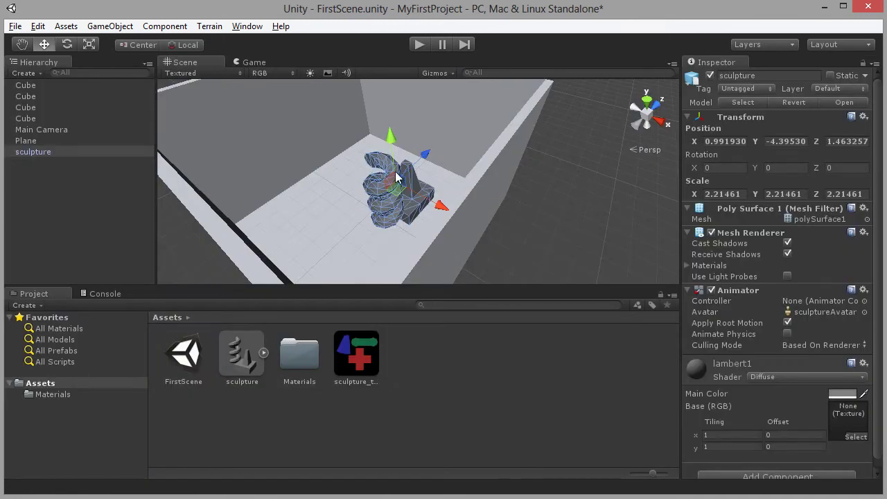
left_click_drag(353, 366, 405, 186)
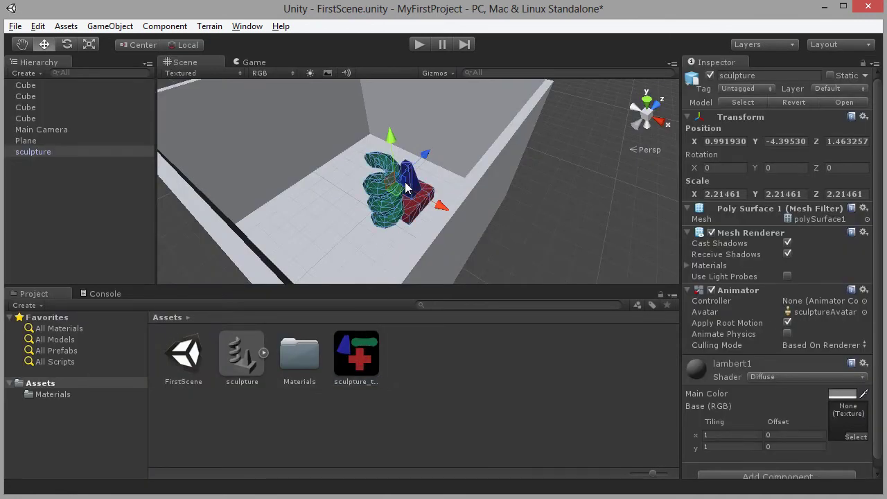
left_click_drag(407, 187, 407, 188)
left_click(511, 231)
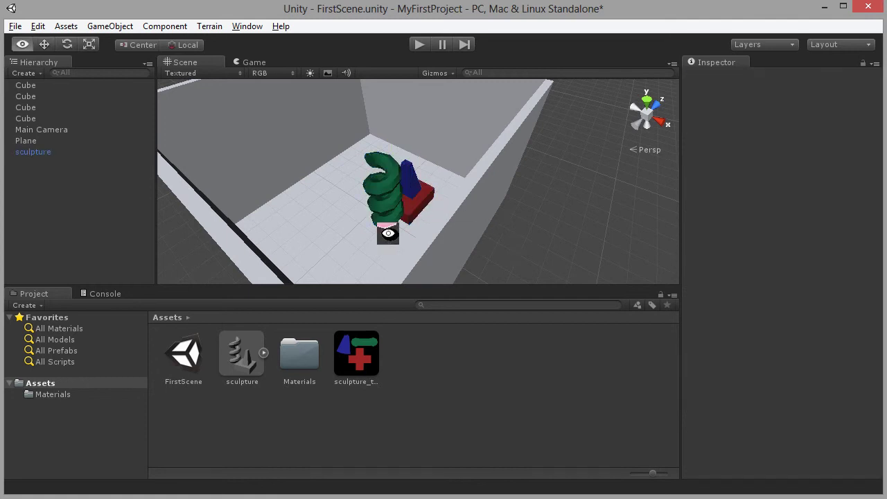
mouse_move(406, 234)
left_mouse_down("alt")
mouse_move(574, 212)
mouse_move(684, 232)
mouse_move(596, 230)
left_mouse_up("alt")
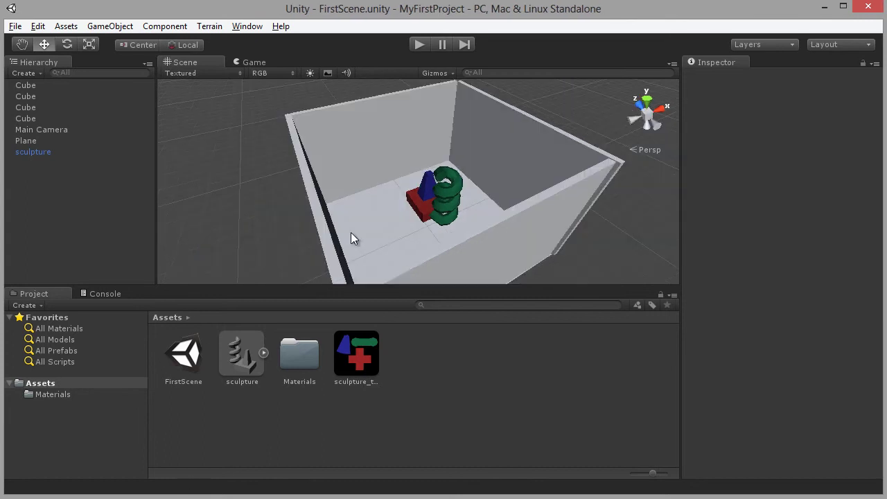
left_click(419, 43)
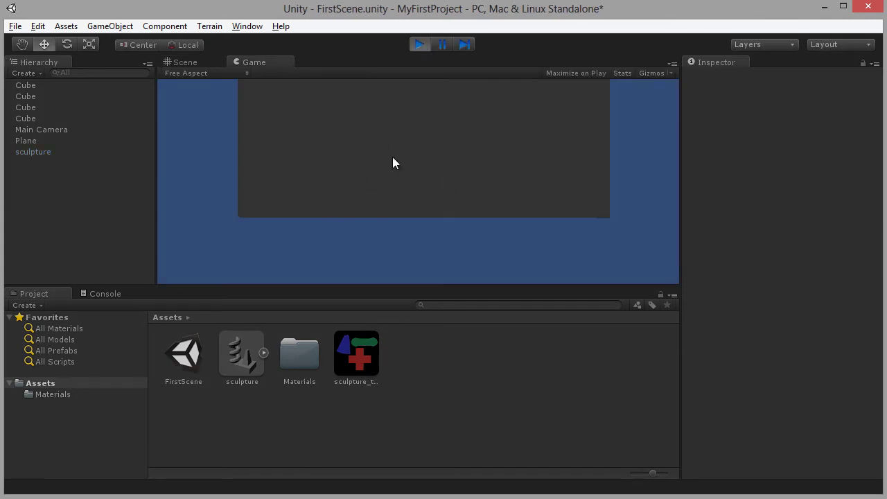
left_click(416, 47)
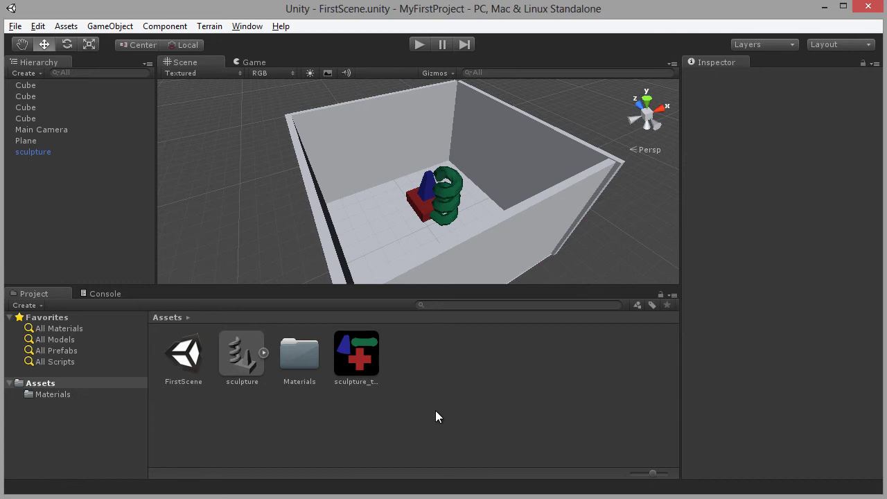
- Add a Point light and raise it near the ceiling above the sculpture
left_click(110, 27)
mouse_move(110, 58)
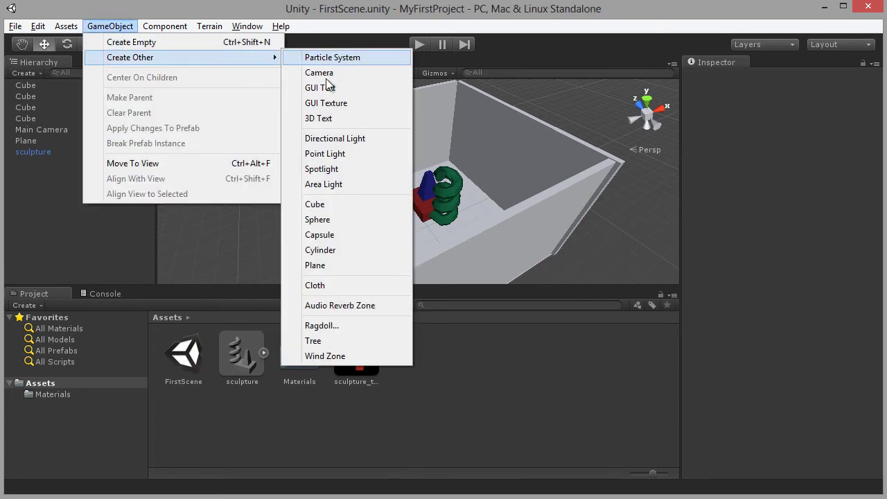
left_click(323, 160)
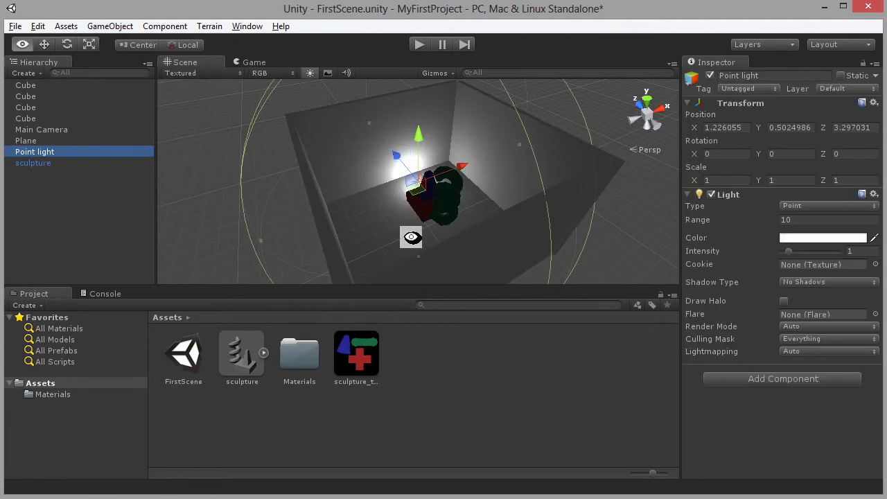
left_click_drag(421, 240, 215, 232, "alt")
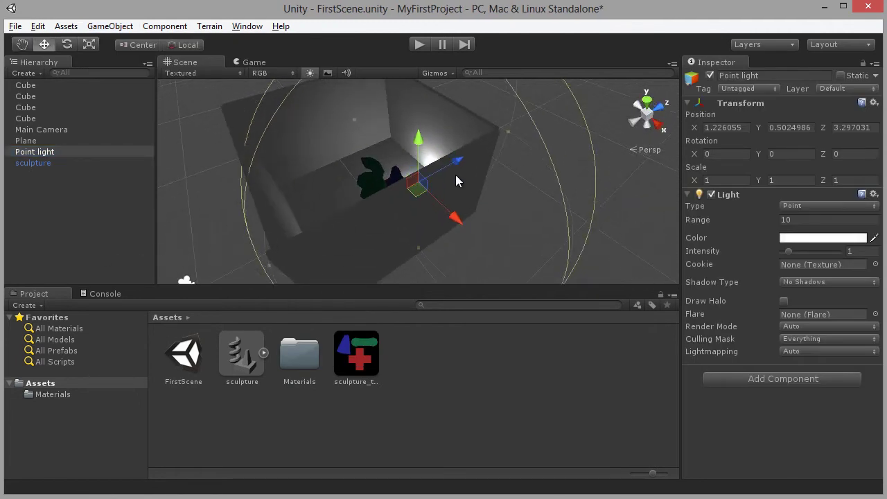
left_click_drag(375, 175, 544, 149)
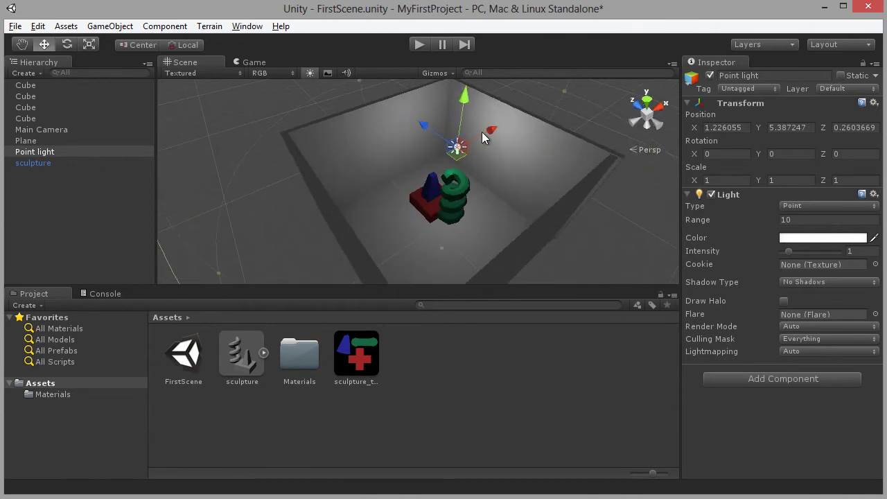
left_click_drag(490, 135, 402, 113)
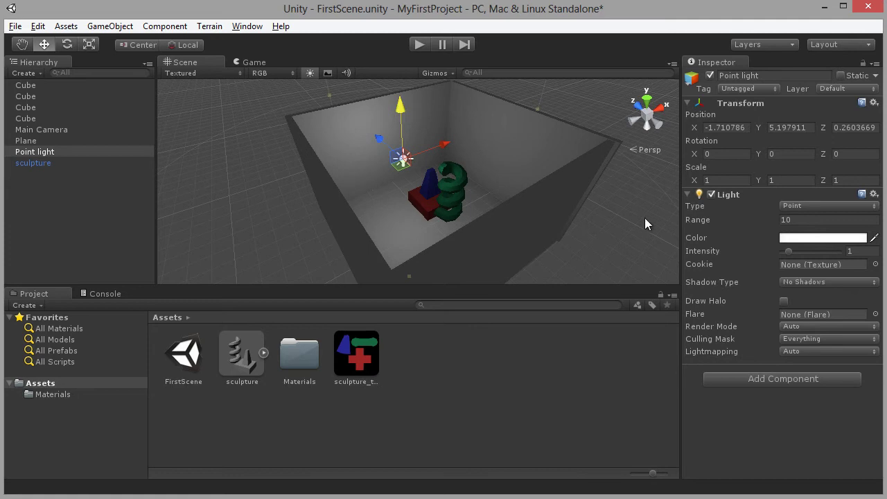
- Set the light intensity to 2.83 and fine-tune its position along Z
left_click_drag(790, 251, 805, 250)
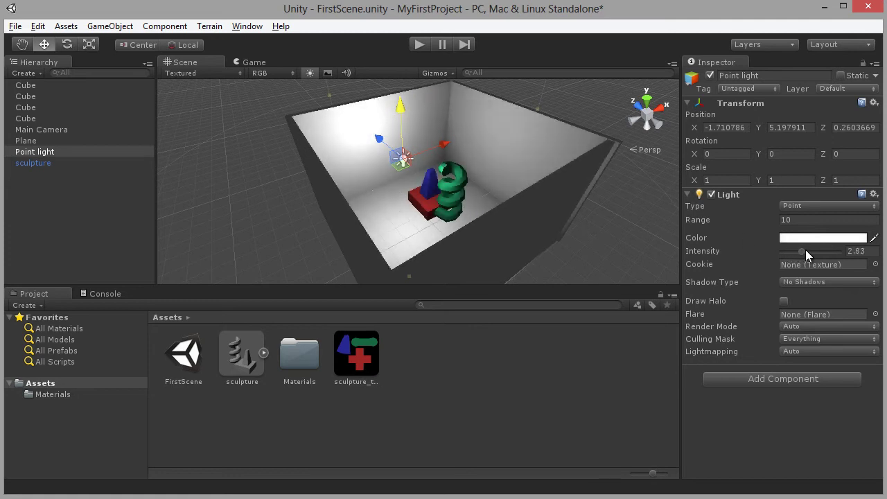
left_click_drag(454, 211, 521, 225, "alt")
left_click_drag(397, 149, 417, 165)
mouse_move(487, 188)
left_mouse_down("alt")
mouse_move(519, 194)
mouse_move(499, 233)
mouse_move(425, 198)
mouse_move(487, 156)
mouse_move(508, 125)
mouse_move(476, 126)
mouse_move(453, 232)
mouse_move(460, 180)
left_mouse_up("alt")
scroll(499, 233, "up", 5)
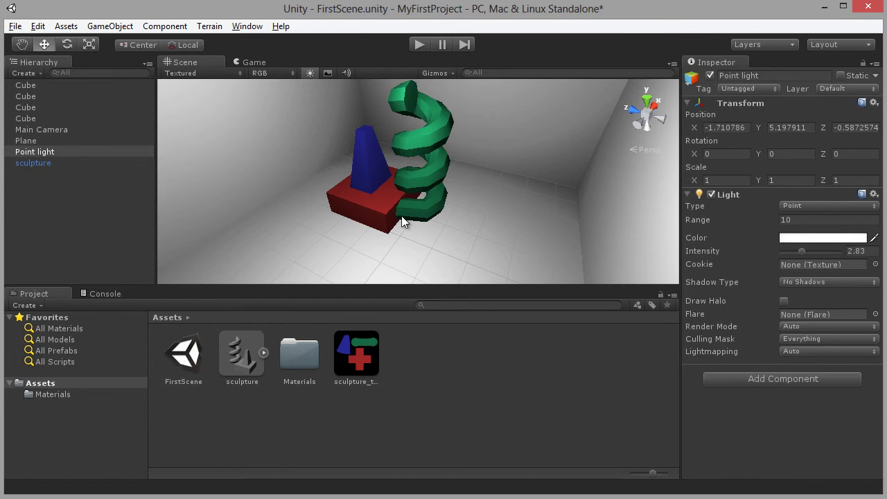
- Preview the scene in Play mode, then import the full Character Controller package
left_click(419, 45)
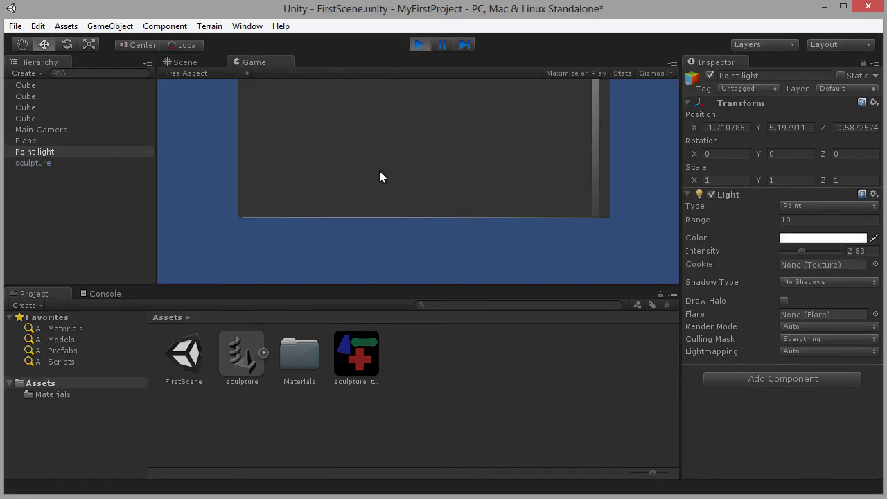
left_click(420, 45)
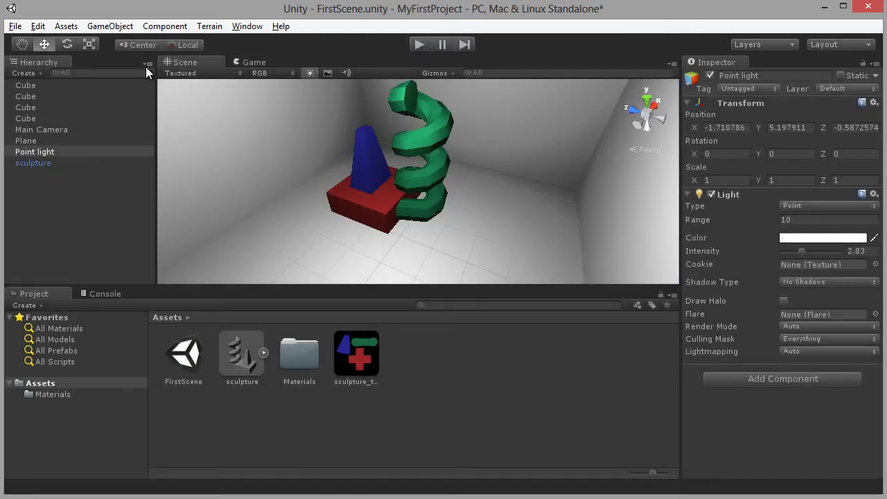
left_click(66, 25)
mouse_move(77, 127)
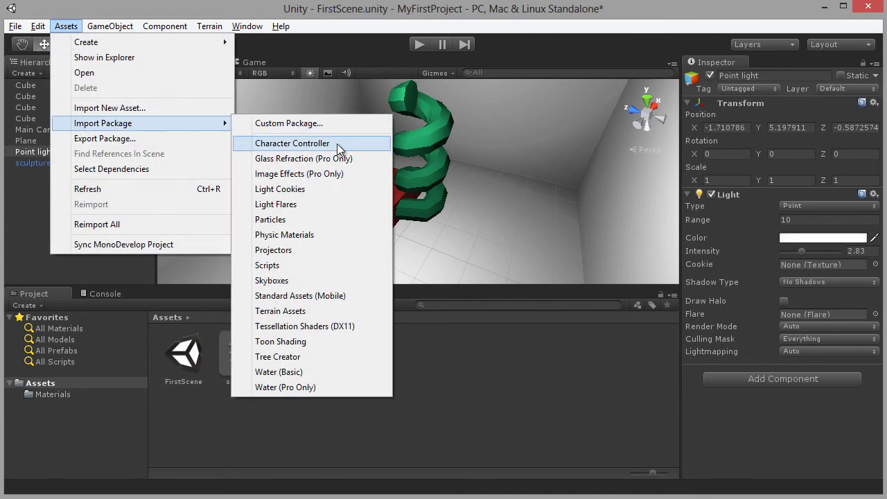
left_click(338, 146)
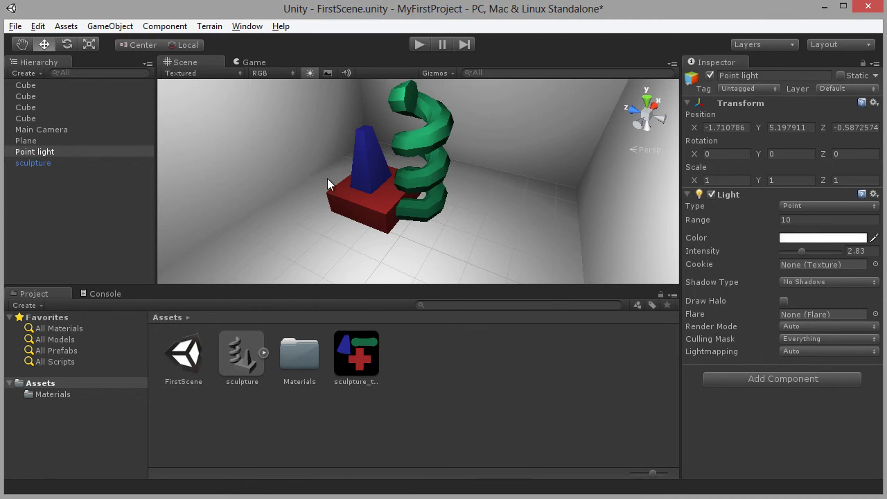
left_click_drag(287, 217, 500, 142)
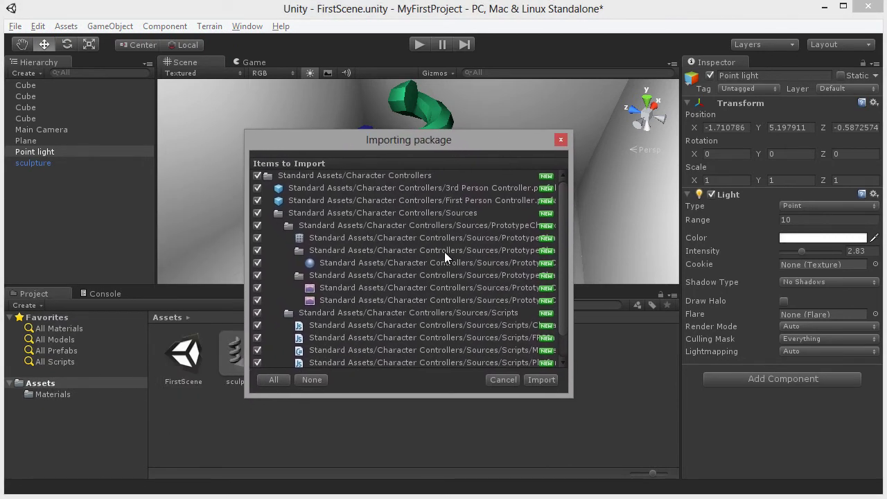
left_click(551, 381)
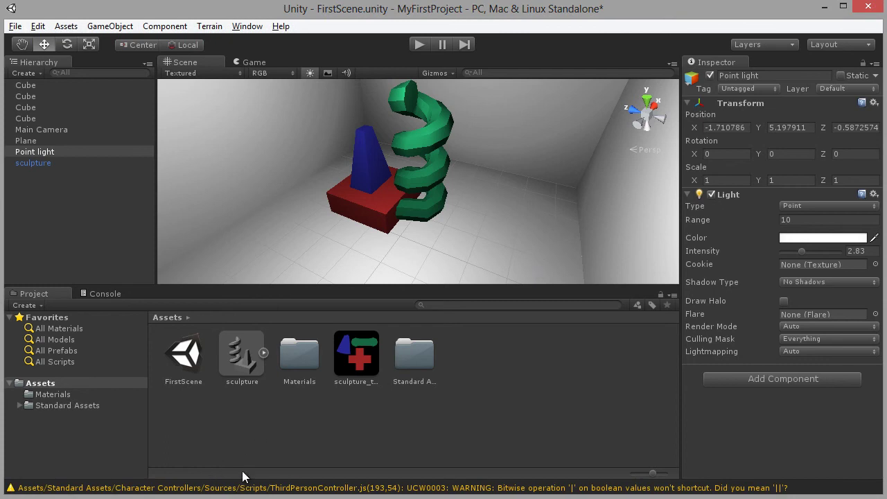
- Check the Console warning, then expand Standard Assets > Character Controllers in the Project tab
left_click(109, 294)
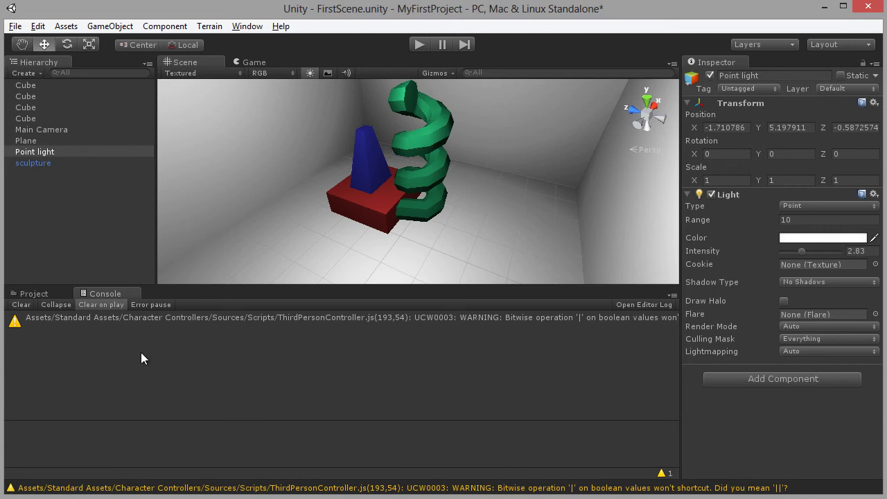
left_click(43, 295)
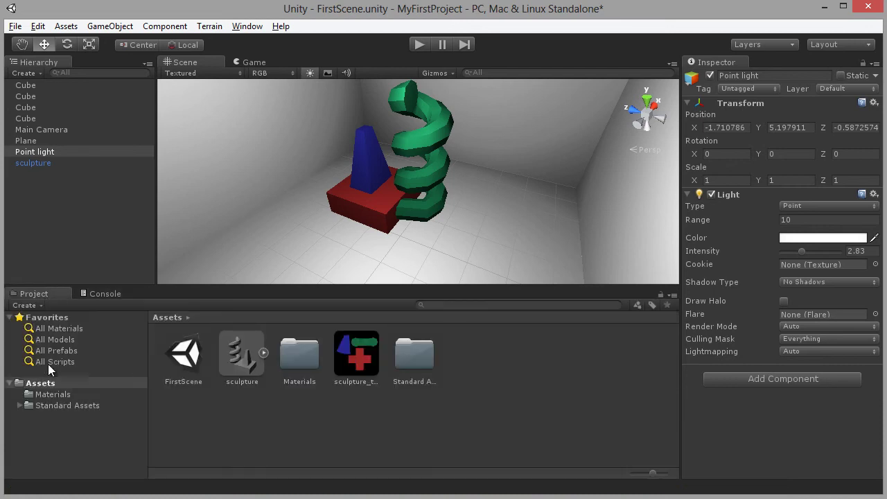
left_click(22, 405)
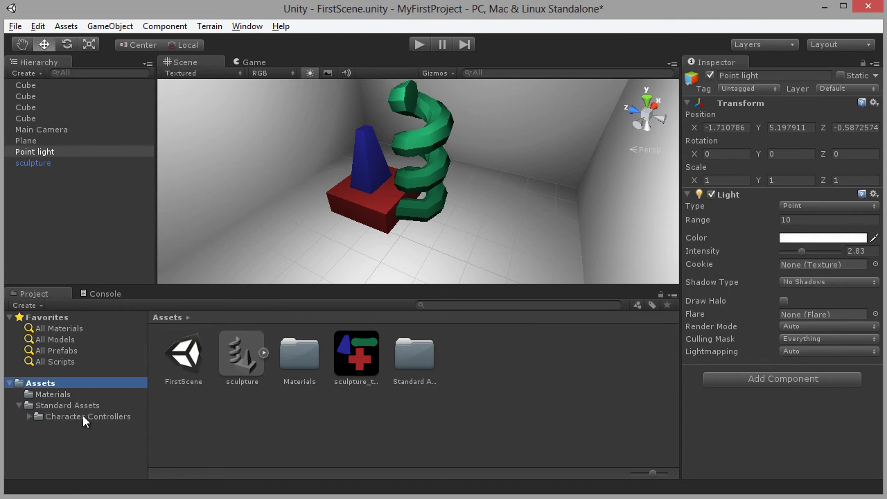
left_click(29, 416)
left_click(103, 416)
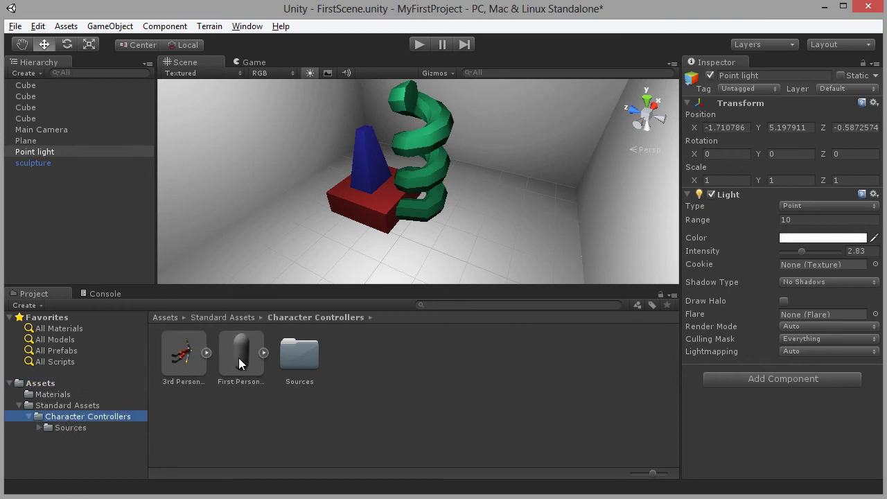
- Place a First Person Controller raised to Y 2.02 and delete the Main Camera
left_click_drag(239, 358, 524, 214)
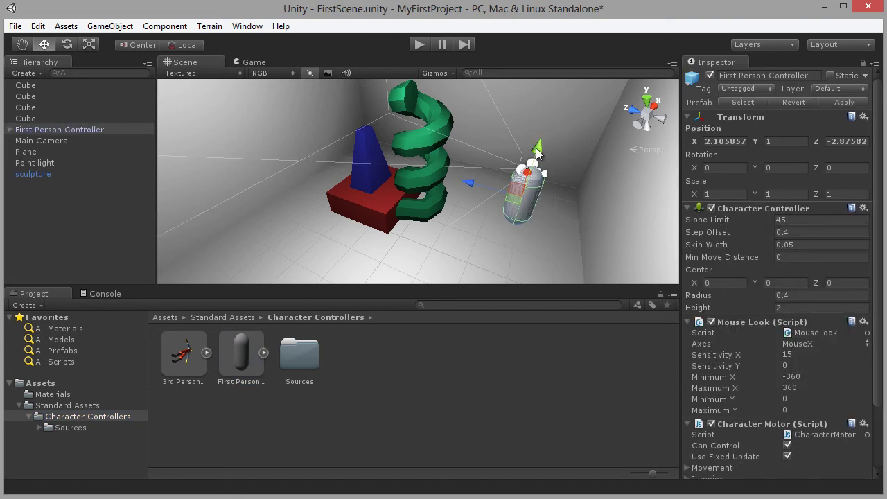
left_click_drag(538, 154, 539, 126)
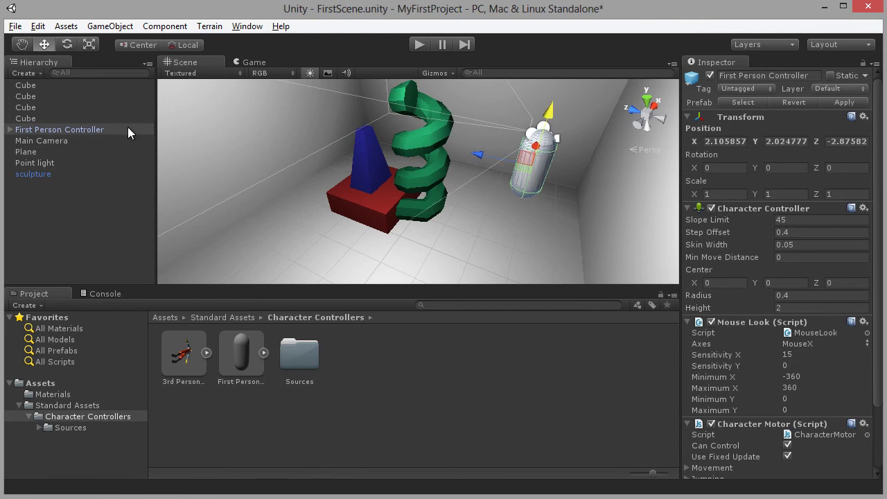
left_click(42, 141)
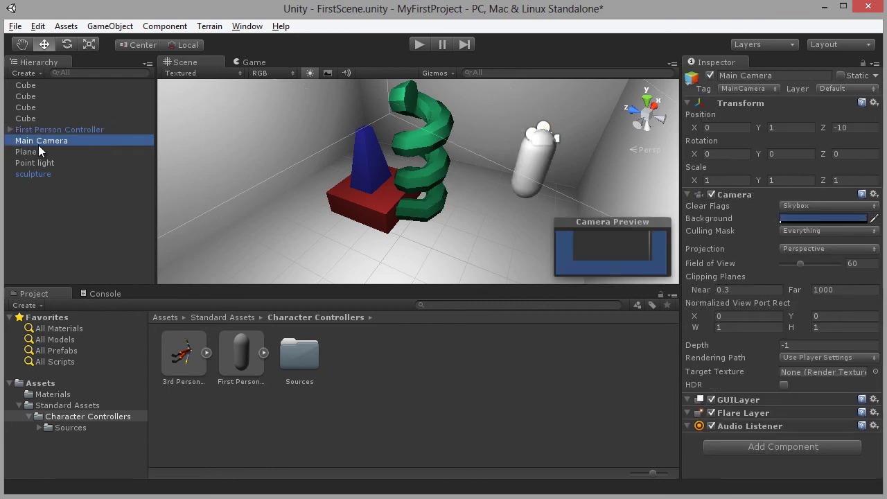
key("Delete")
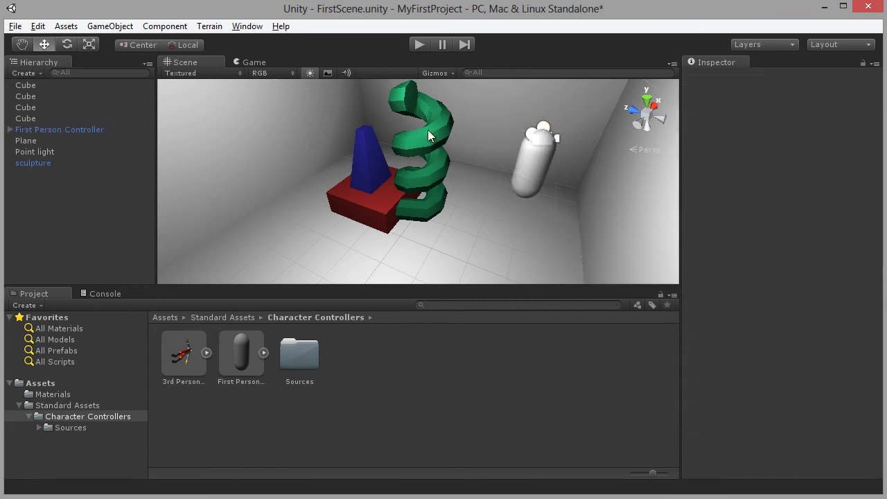
- Play the scene and walk the first-person view back and forth around the sculpture
left_click(420, 45)
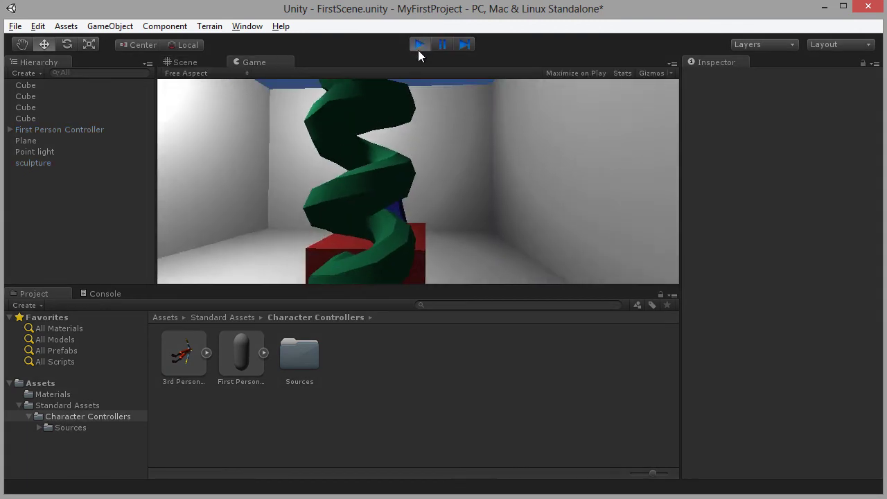
key("w")
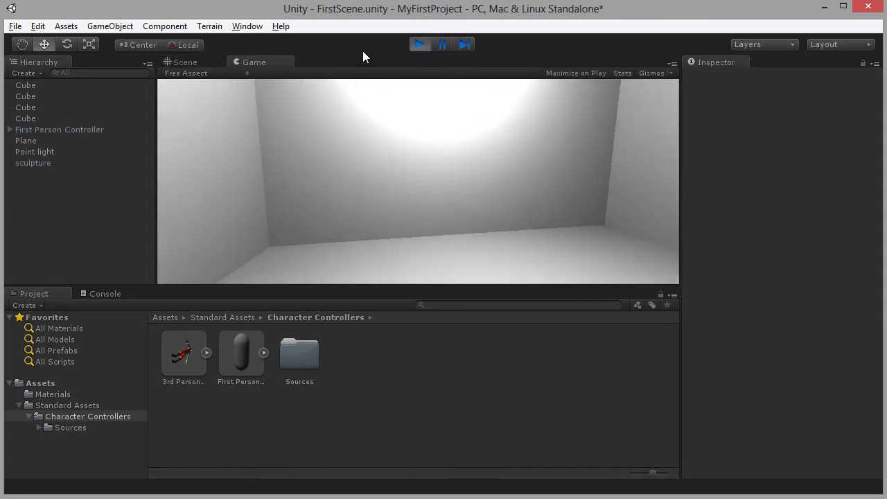
key("s")
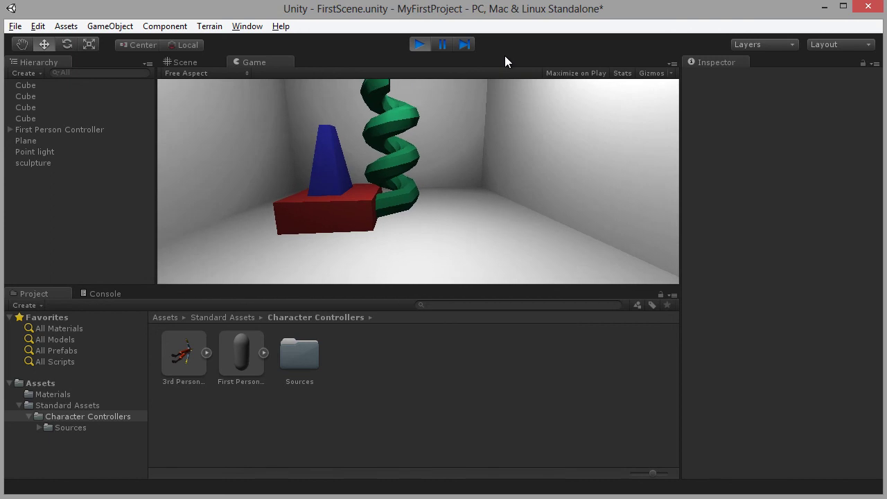
key("w")
key("s")
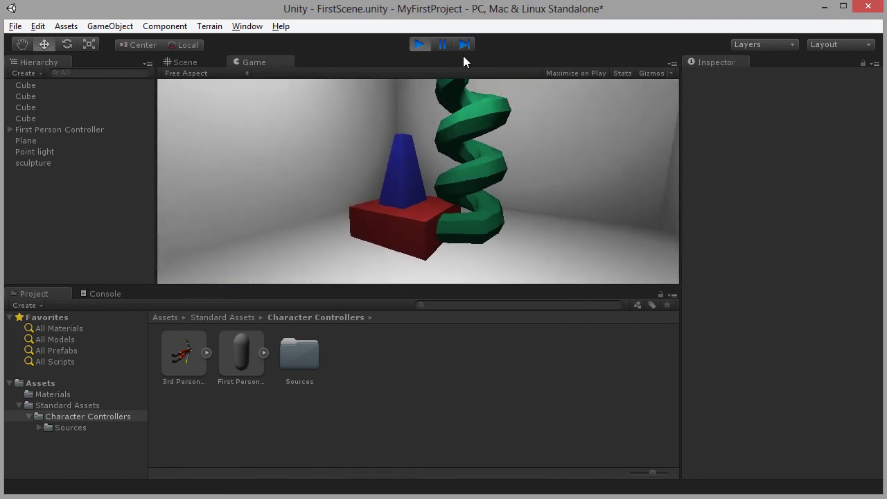
key("w")
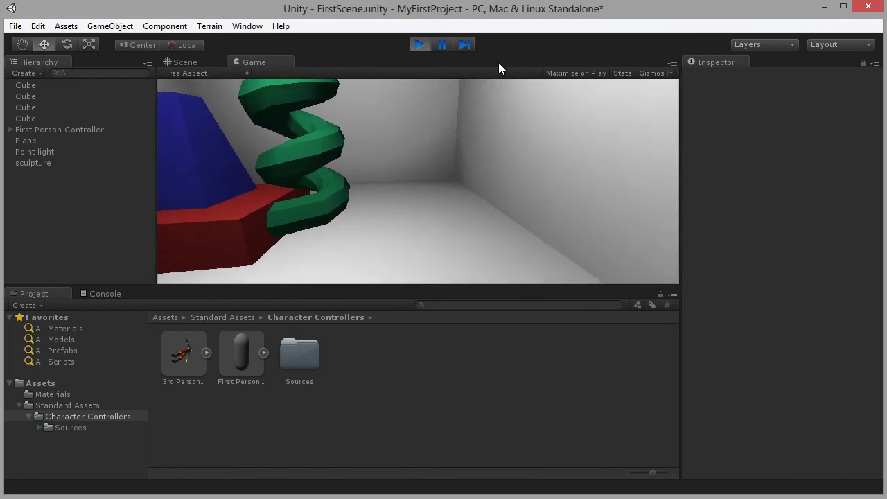
key("s")
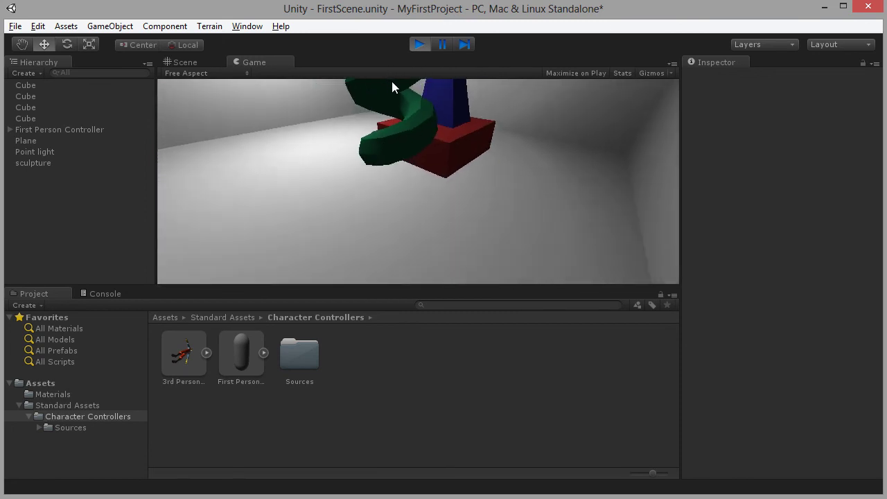
key("w")
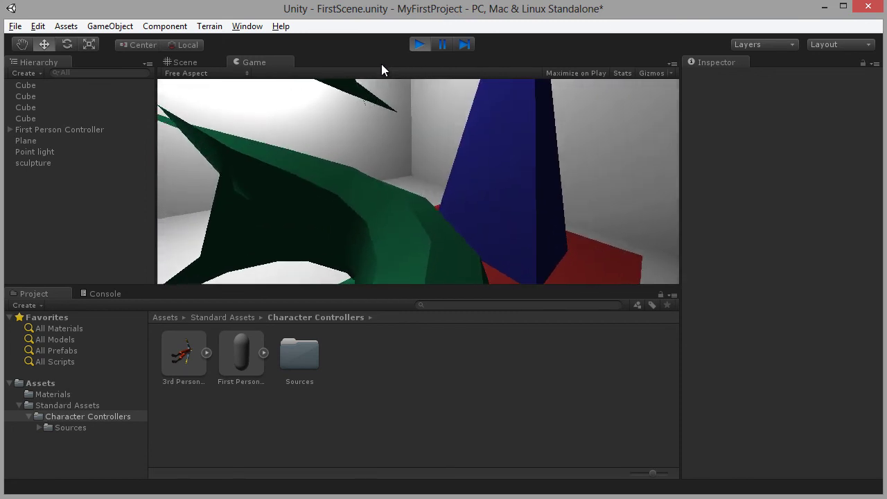
key("s")
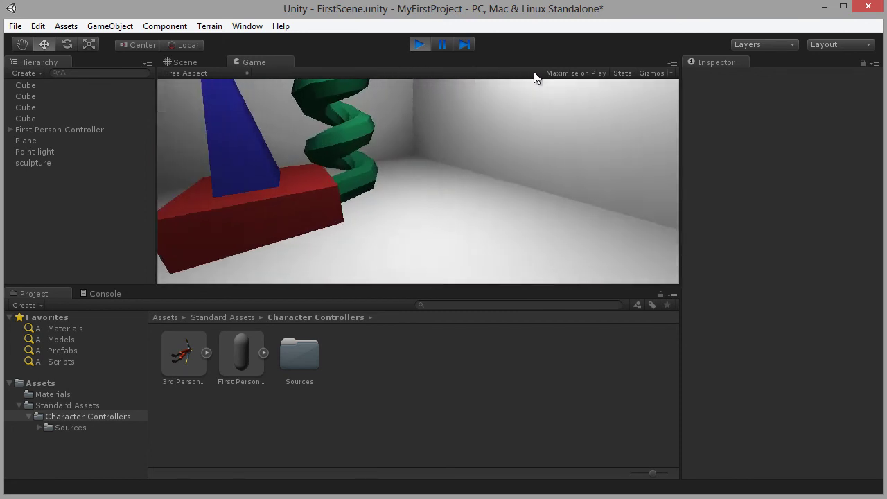
key("s")
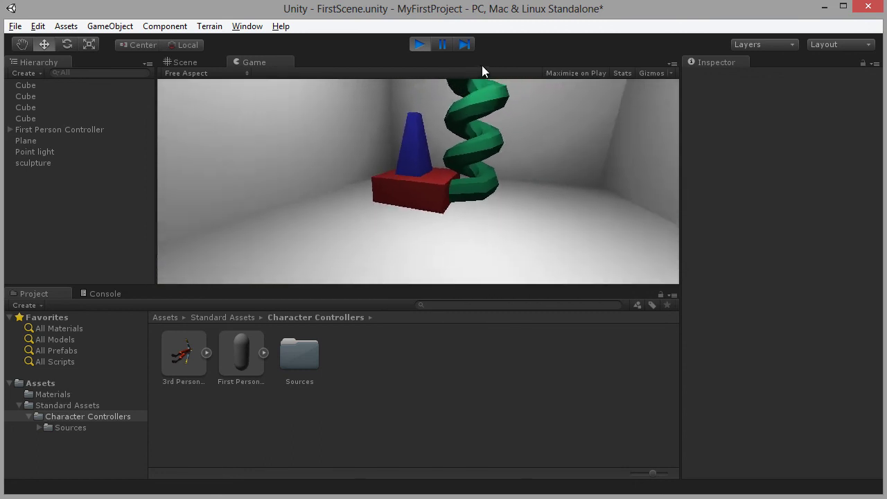